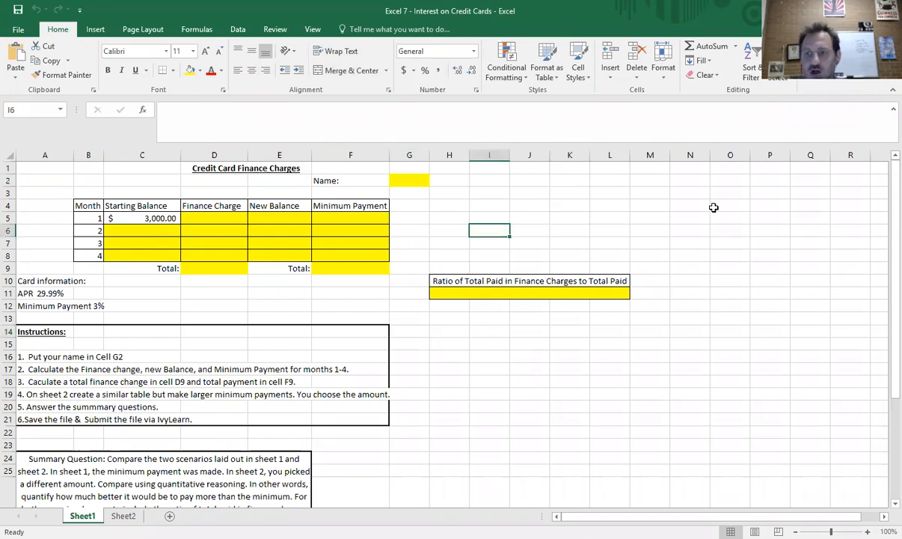
Examine the finance charge table, its starting balance, the APR and the minimum payment rate on Sheet1
click(714, 208)
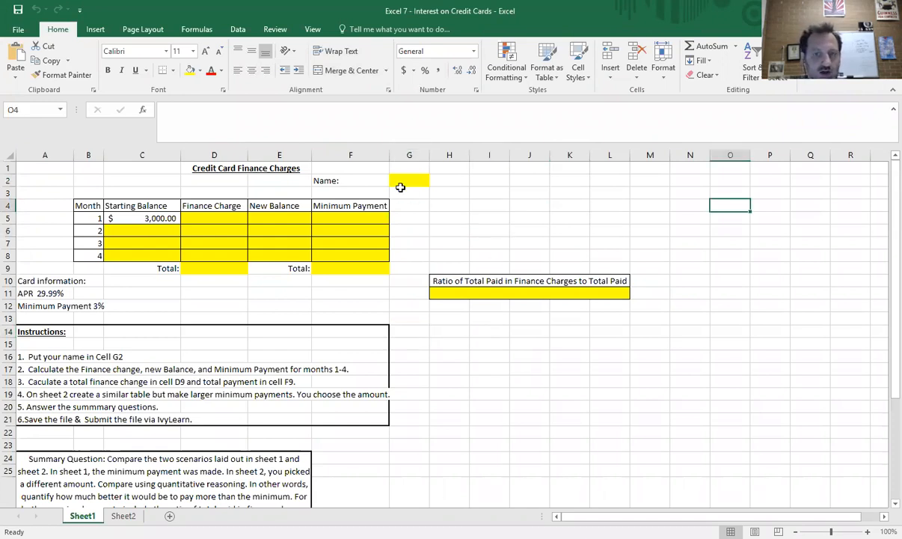
click(400, 180)
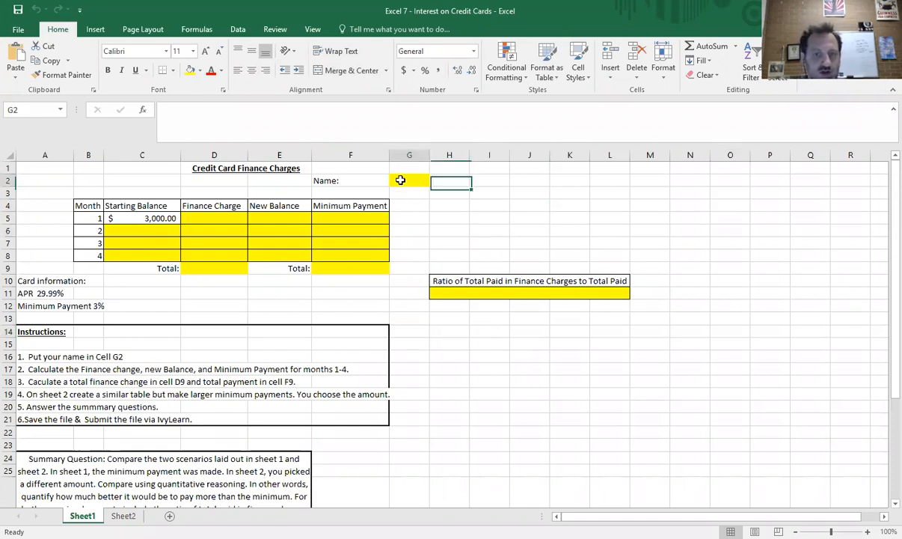
click(225, 169)
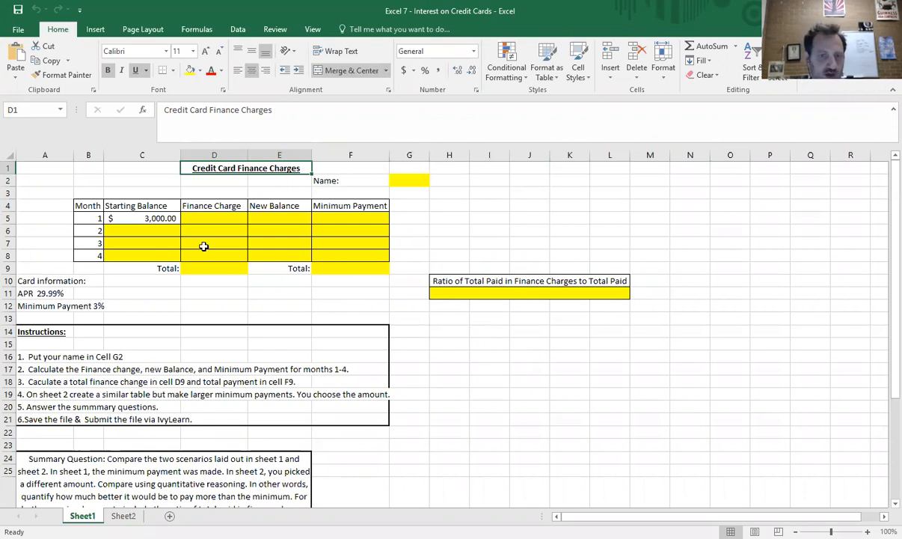
click(296, 230)
click(336, 220)
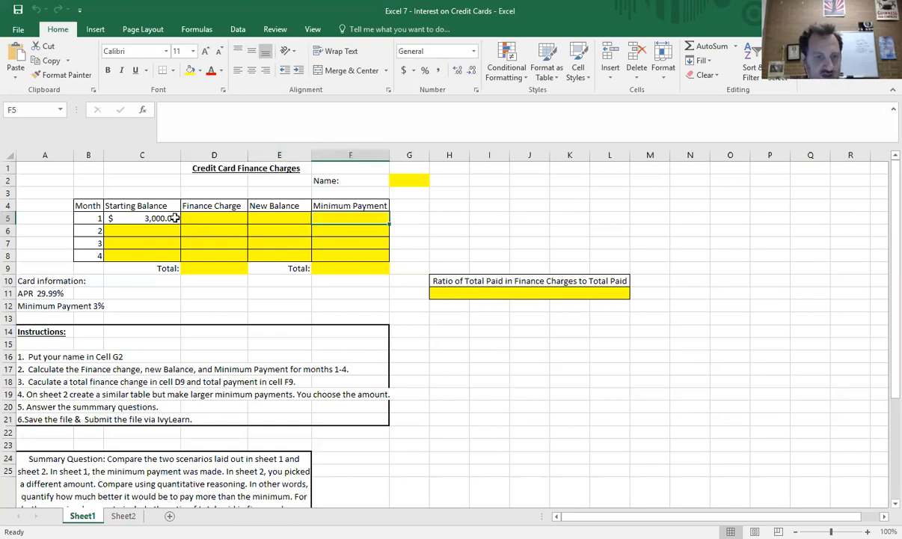
click(173, 217)
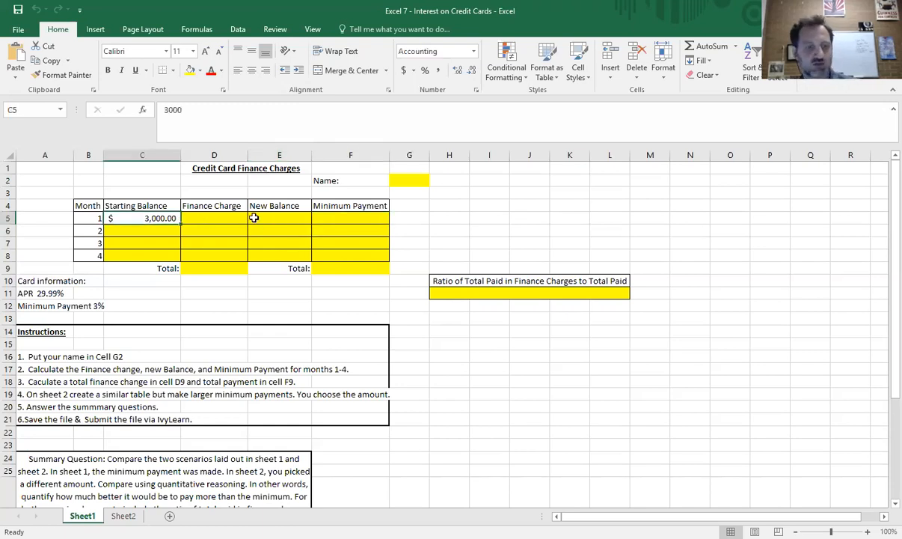
click(59, 294)
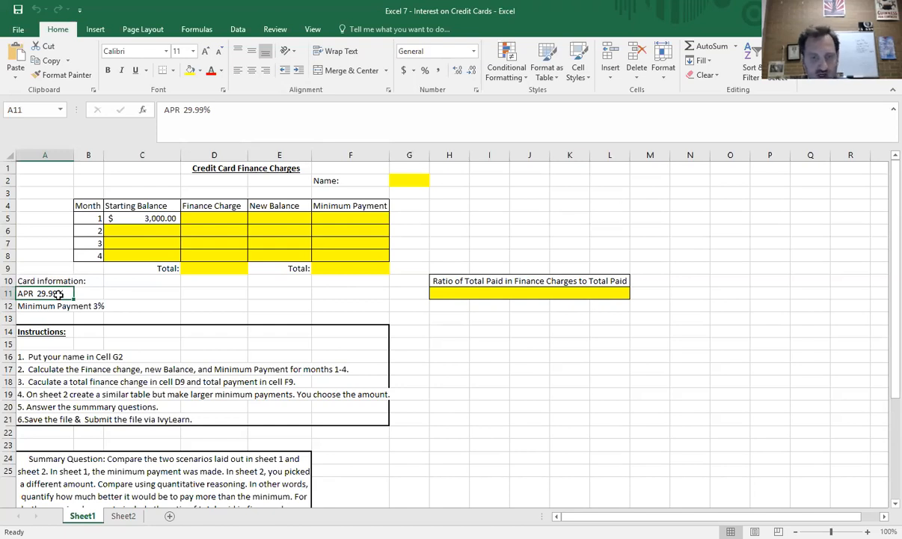
click(56, 308)
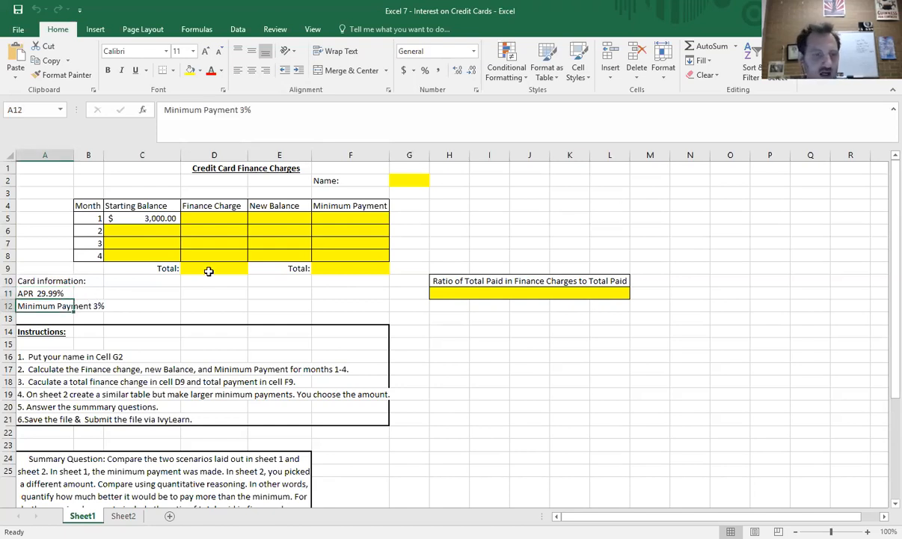
Copy the finance charge table with its title and card information, A1:G12, from Sheet1 into a new worksheet
drag(37, 166, 411, 301)
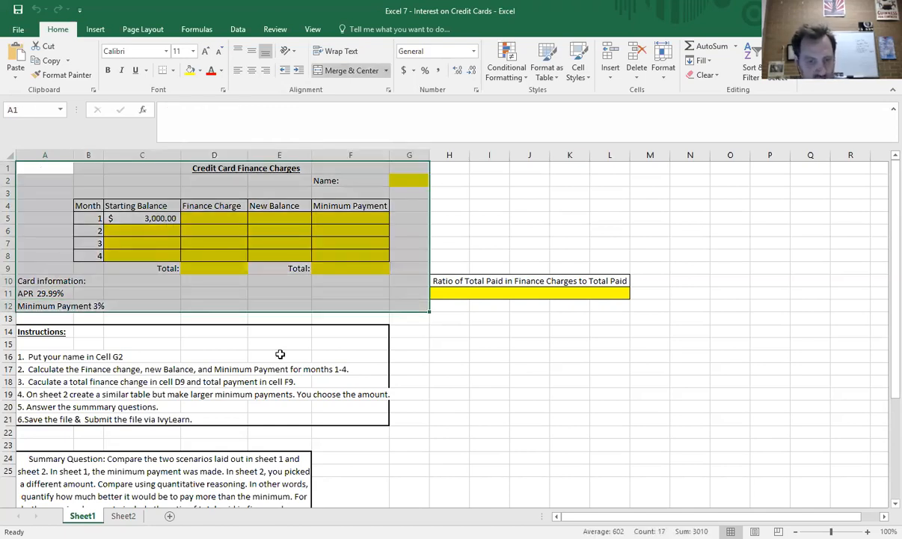
key(ctrl+c)
click(169, 515)
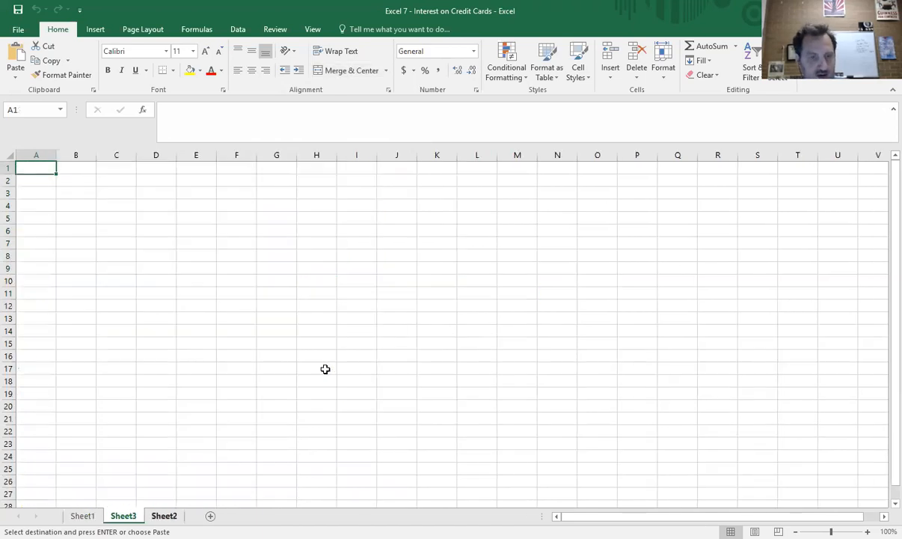
key(ctrl+v)
ctrl+scroll(201, 166, up, 6)
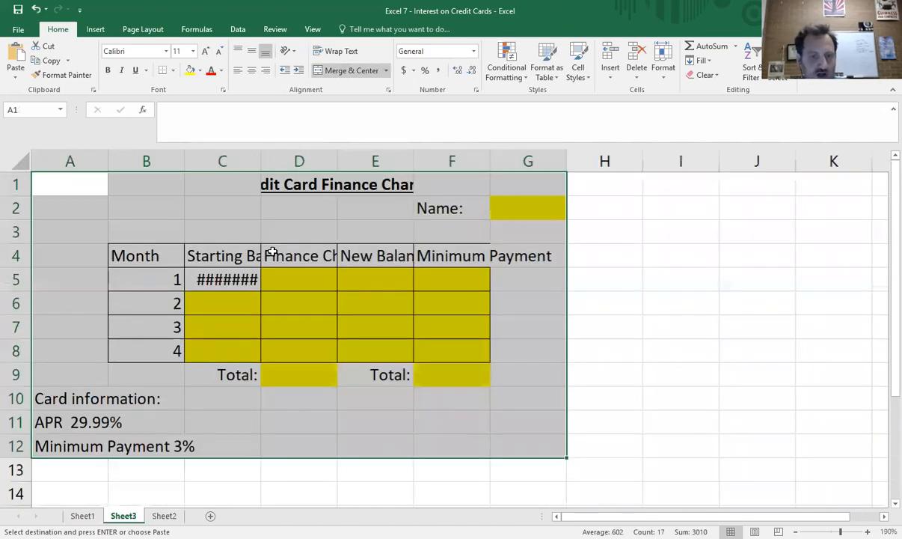
click(624, 238)
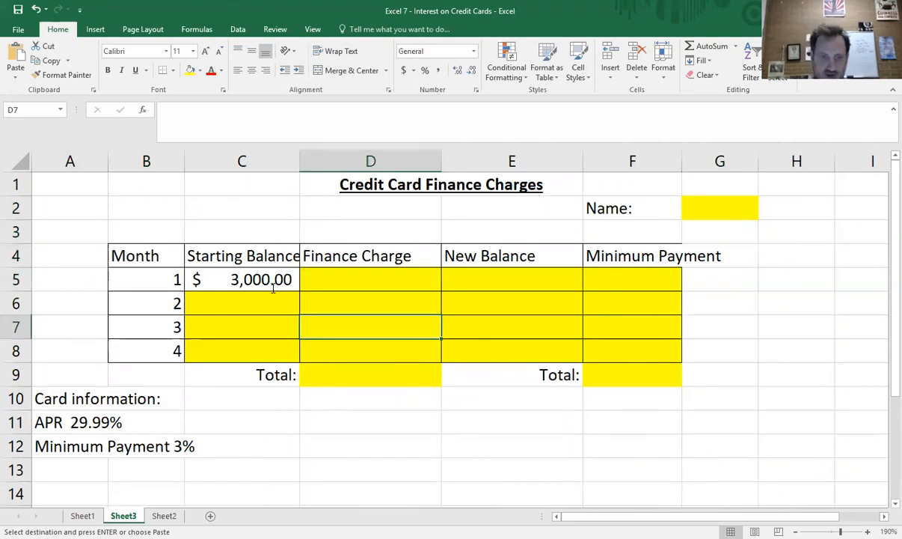
Set the month 1 starting balance in C5 to 5000
click(274, 288)
text(5000)
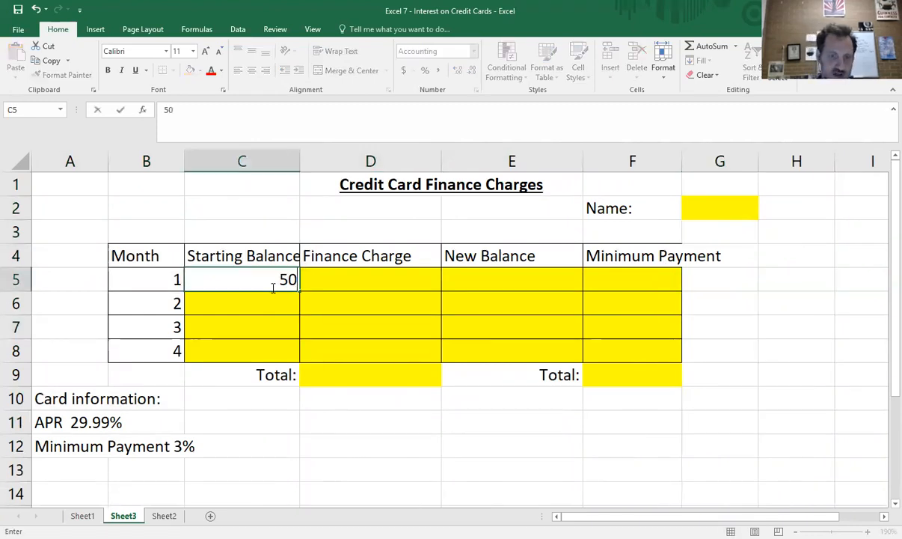
key(Return)
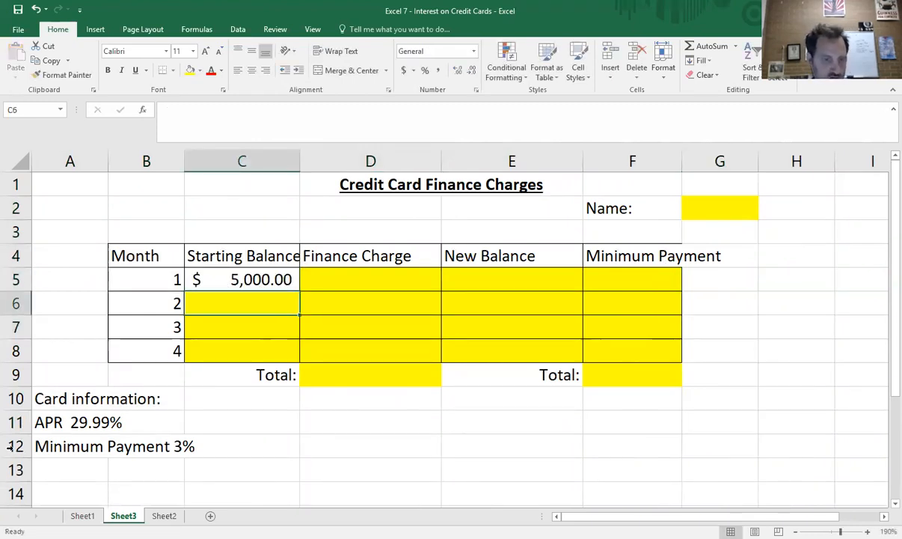
Change the card information to an APR of 14.2% in A11 and a minimum payment of 4% in A12
click(78, 422)
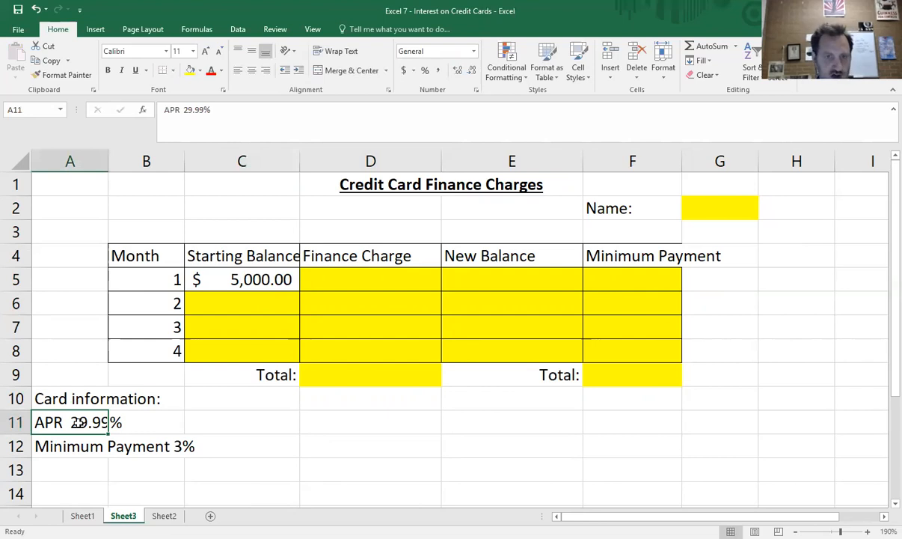
drag(217, 110, 180, 111)
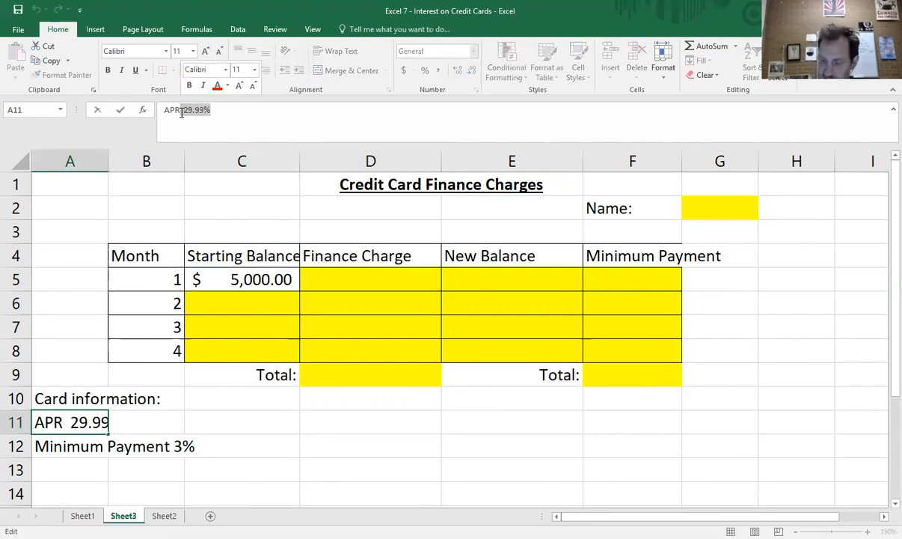
text(14.)
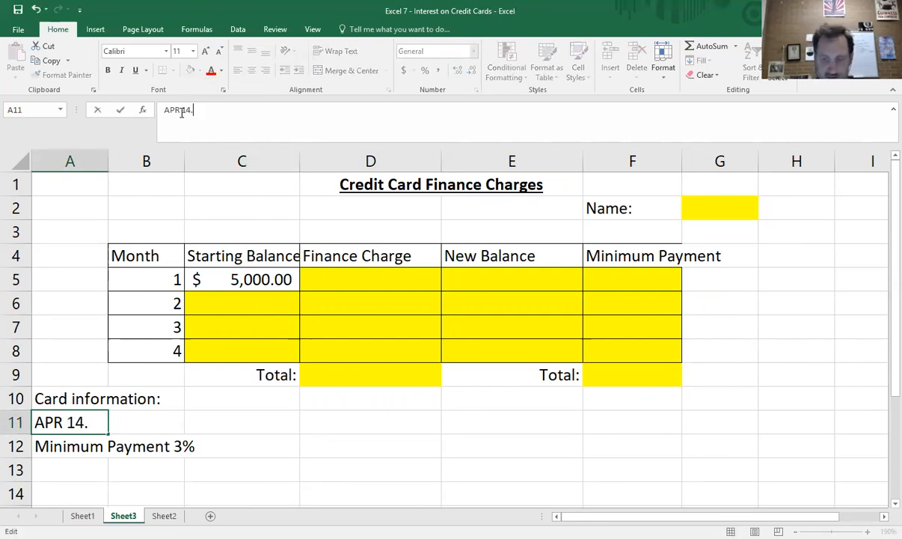
text(2%)
click(70, 444)
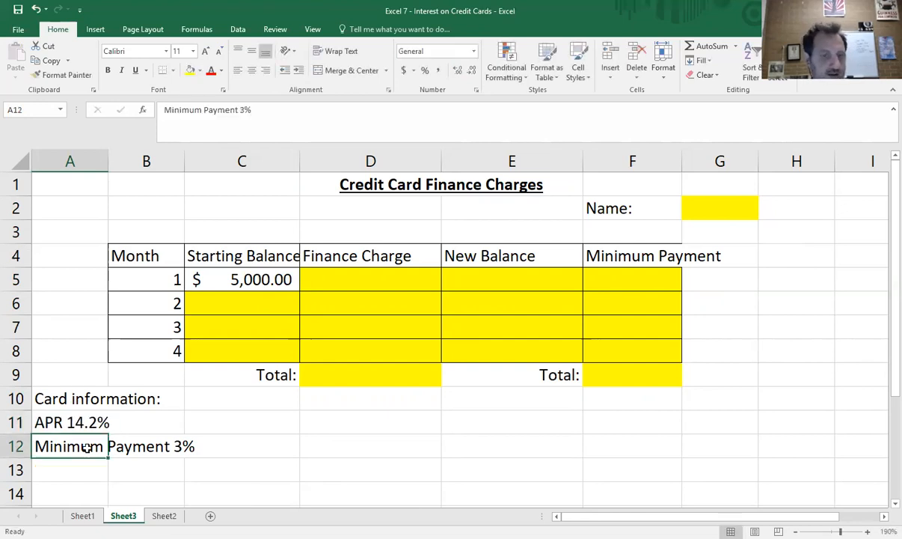
click(242, 111)
key(BackSpace)
text(4)
key(Tab)
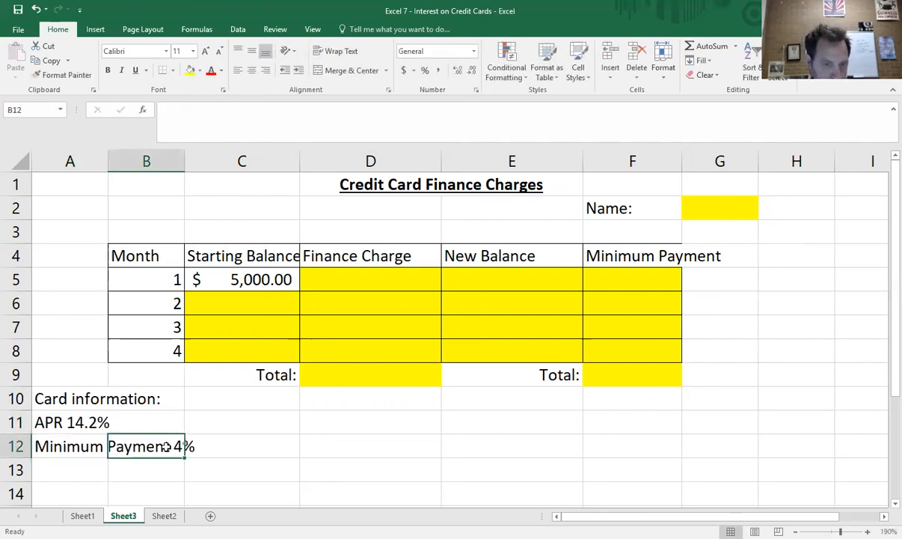
Select the month 1 finance charge cell D5 and auto-fit column C to its Starting Balance heading
key(Up)
key(Up)
key(Up)
key(Up)
key(Up)
key(Up)
key(Up)
key(Right)
key(Right)
double_click(300, 161)
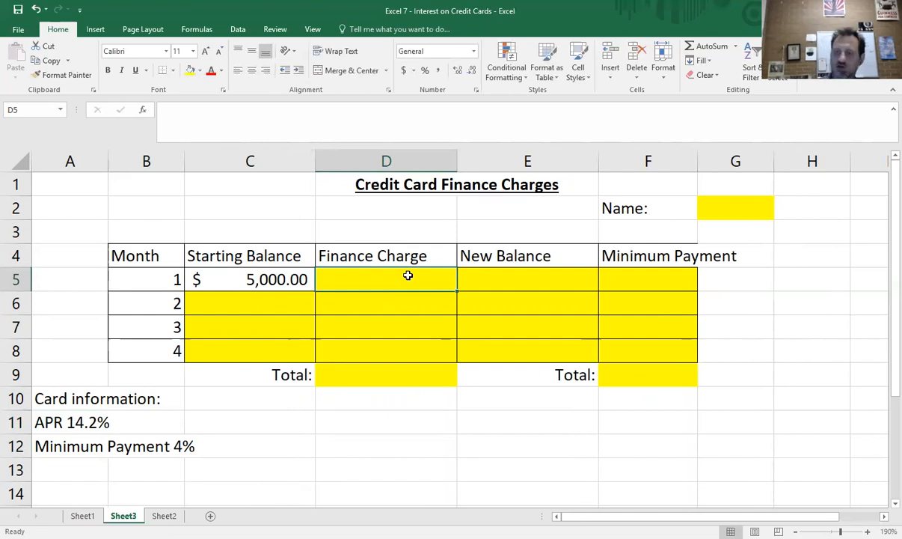
Begin the month 1 finance charge formula in D5 by multiplying the starting balance C5
text(=)
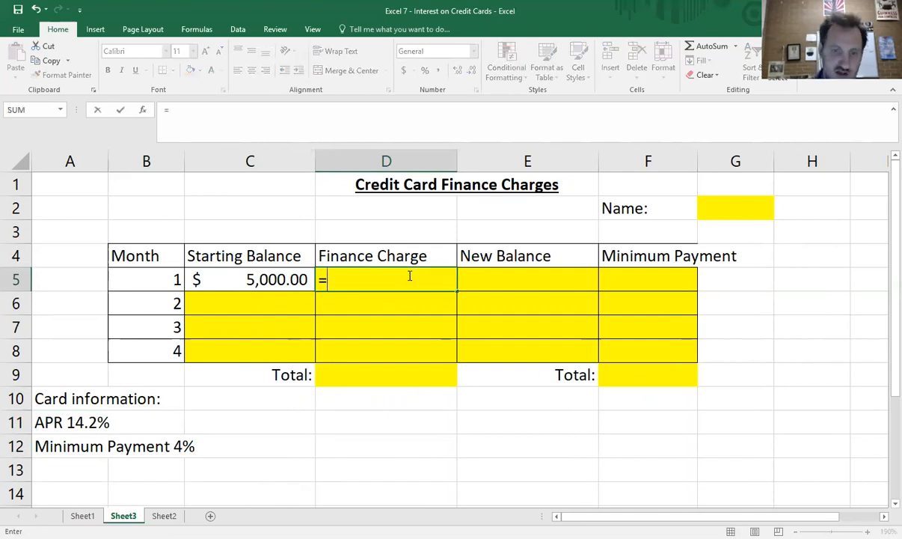
click(276, 279)
text(*)
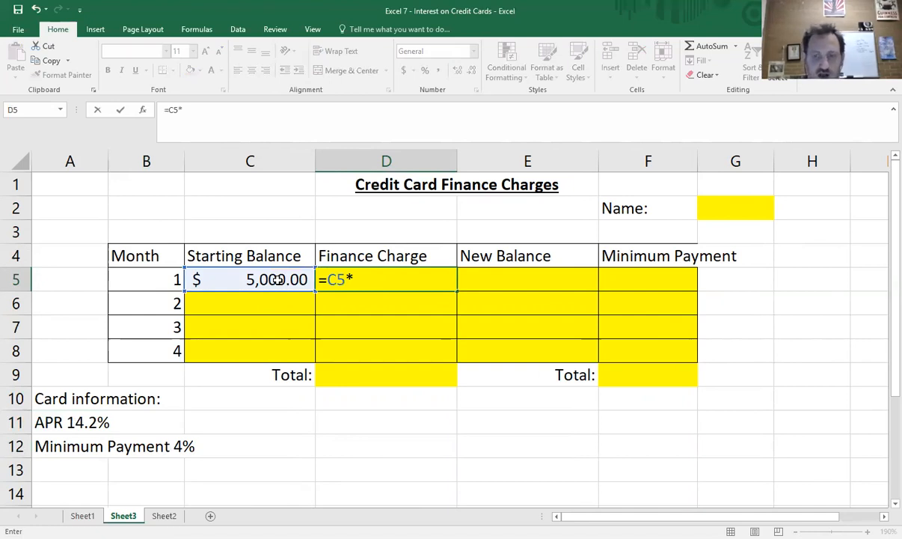
text(14.2)
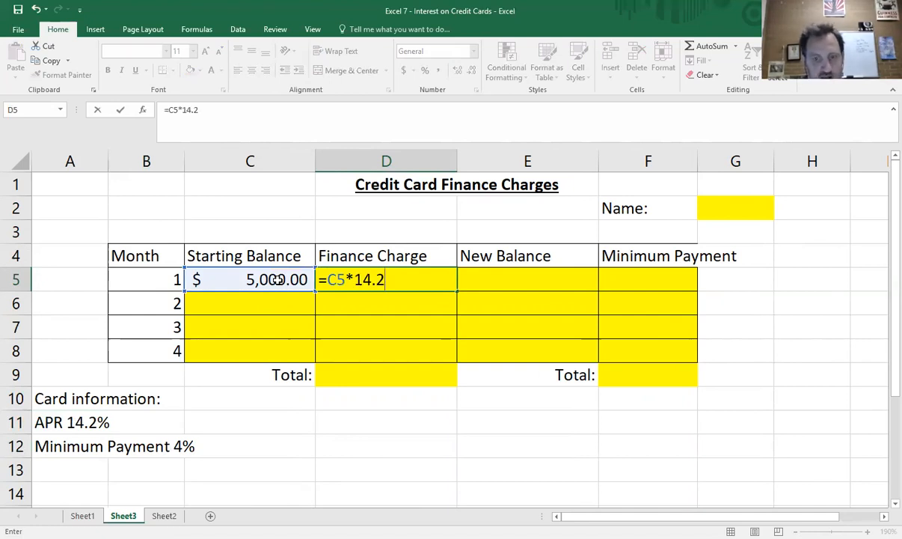
text(%)
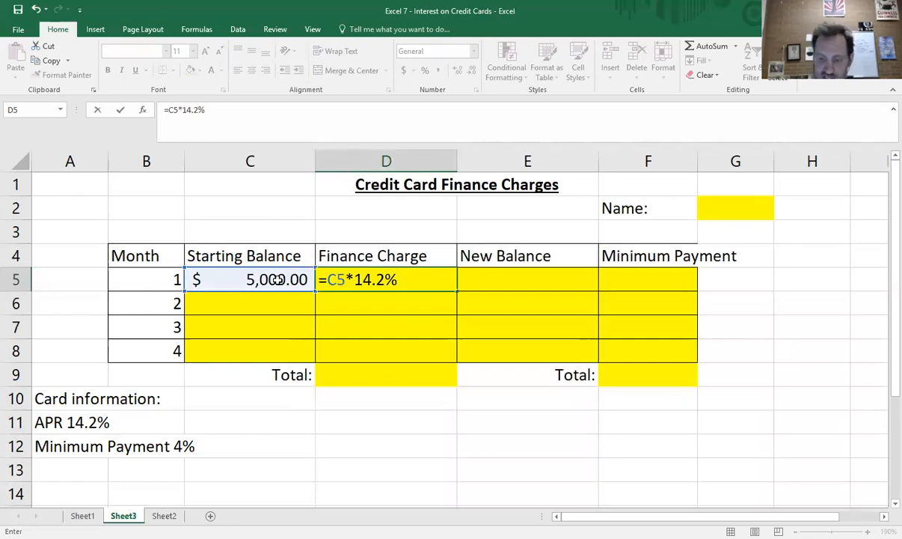
key(BackSpace)
key(BackSpace)
key(BackSpace)
key(BackSpace)
key(BackSpace)
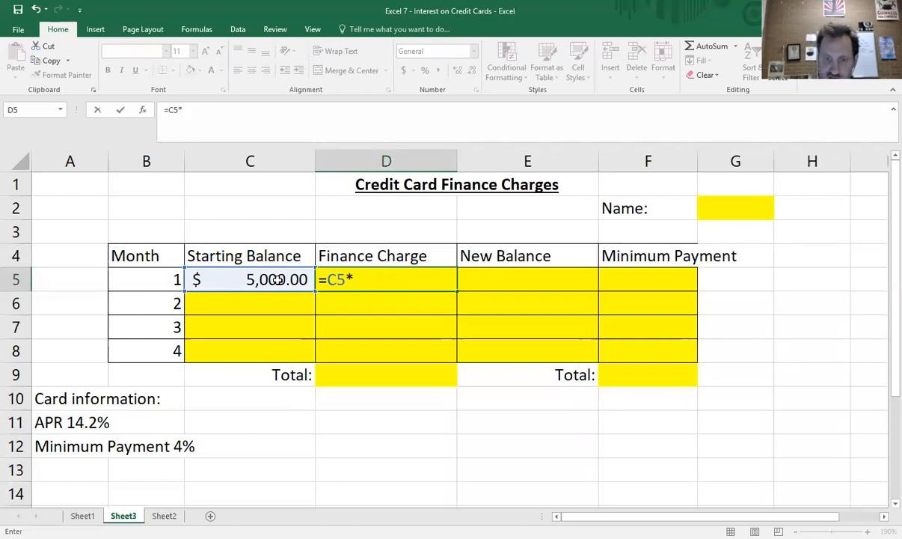
Complete the D5 formula with .142/12 for the monthly rate and apply the dollar accounting format to the cell
text(.142)
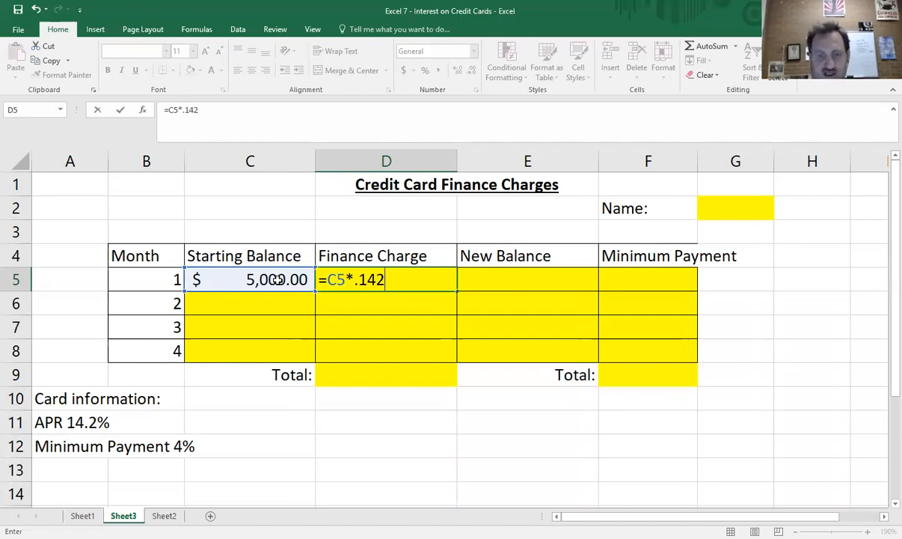
text(/)
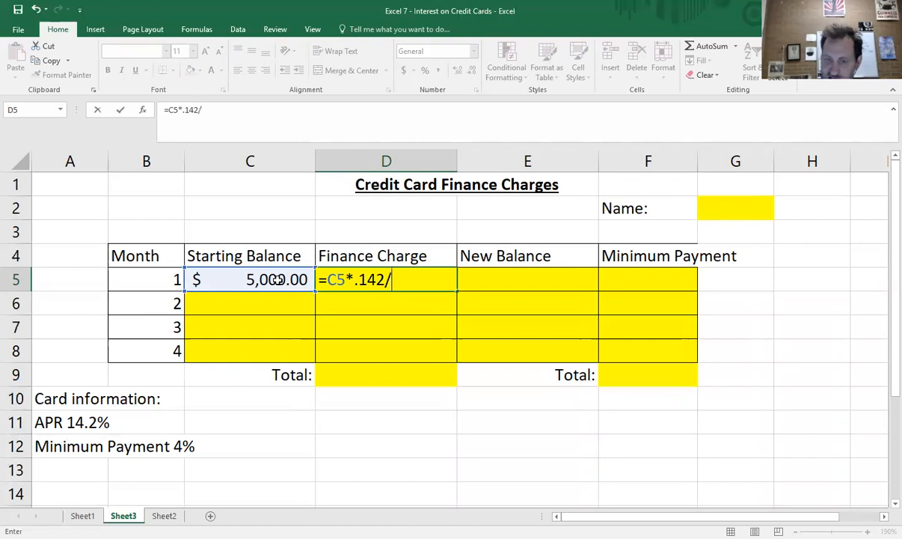
text(12)
key(Return)
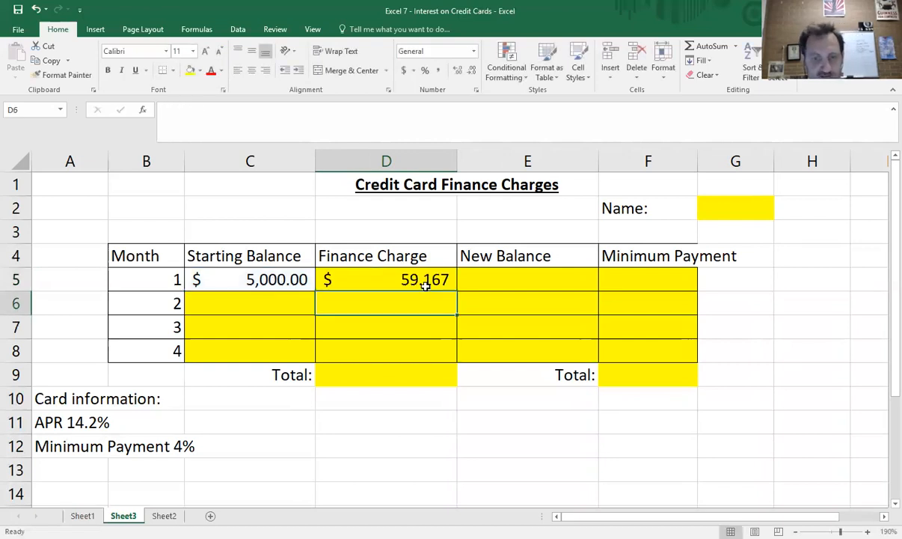
click(422, 288)
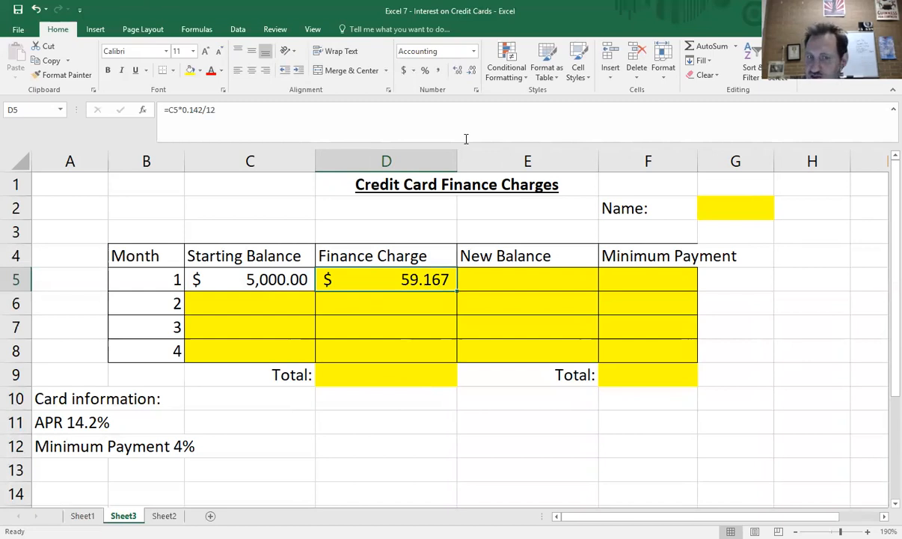
click(405, 70)
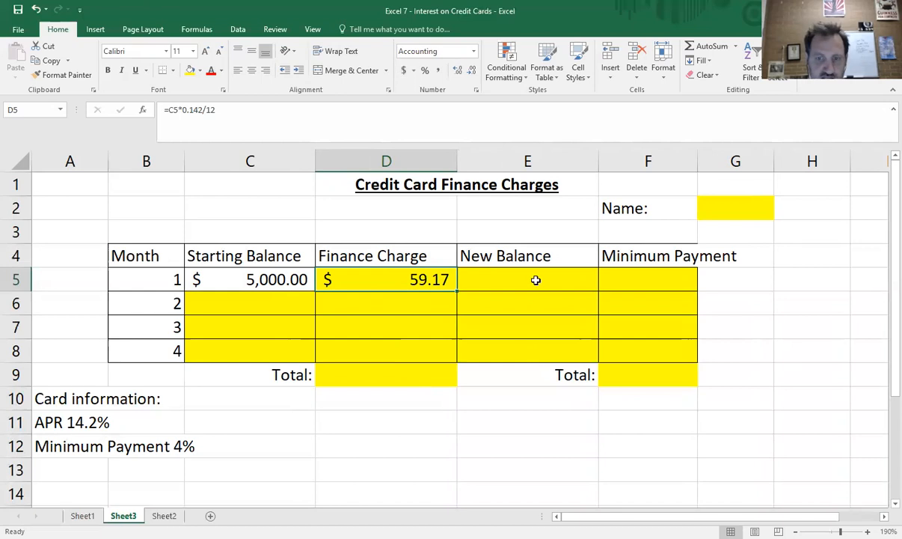
Calculate the month 1 new balance in E5 as the starting balance plus the finance charge, =C5+D5
key(Right)
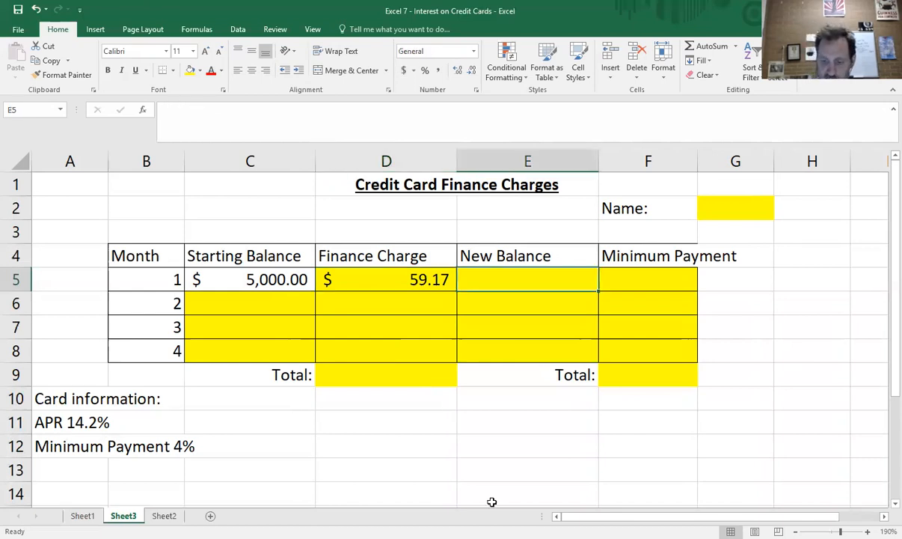
text(=)
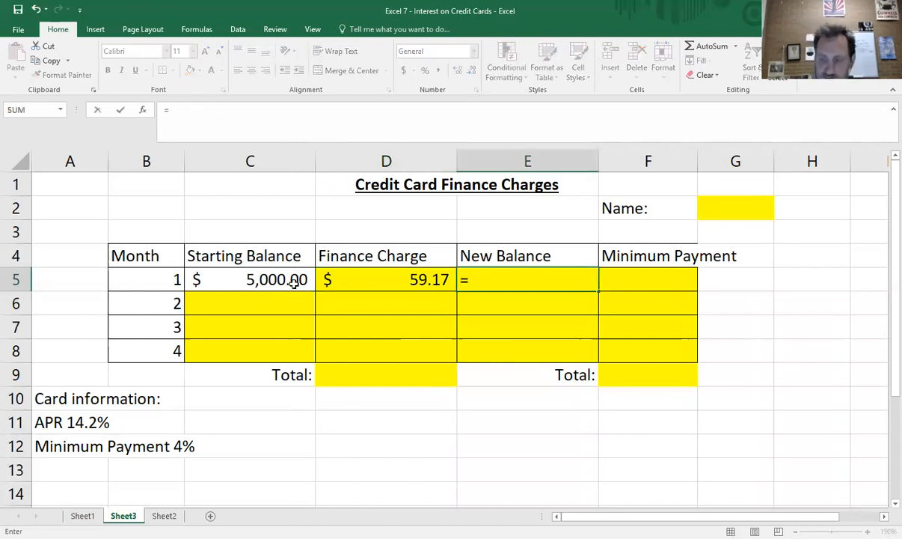
click(294, 282)
text(+)
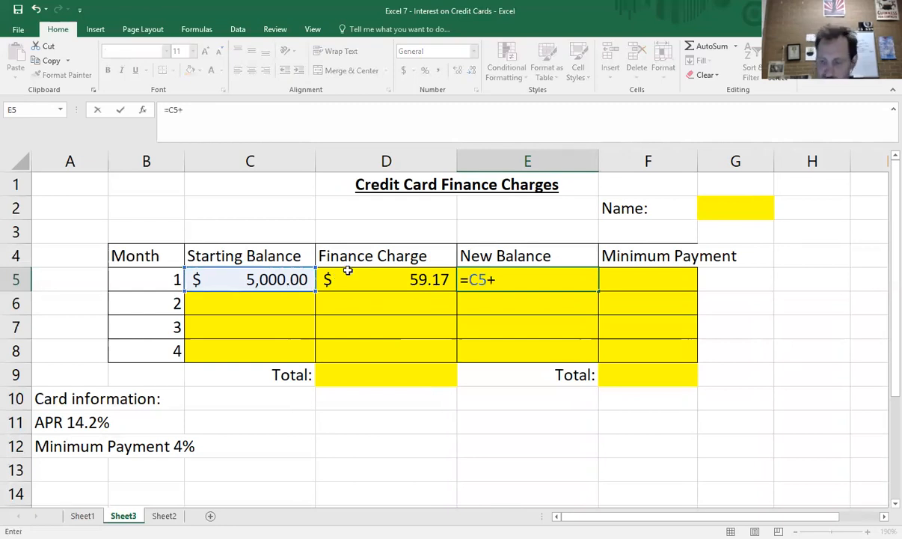
click(348, 271)
key(Return)
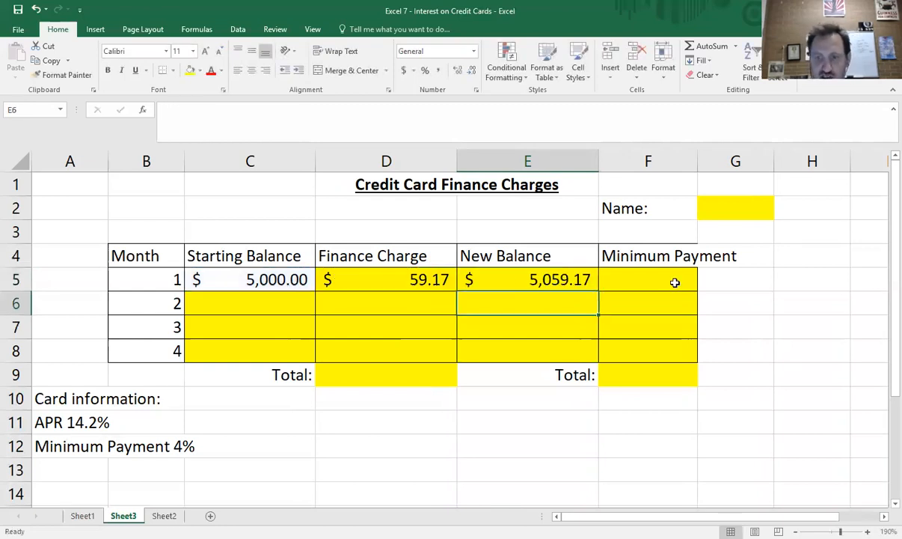
Calculate the month 1 minimum payment in F5 as 4% of the new balance, =E5*.04
click(675, 283)
text(=)
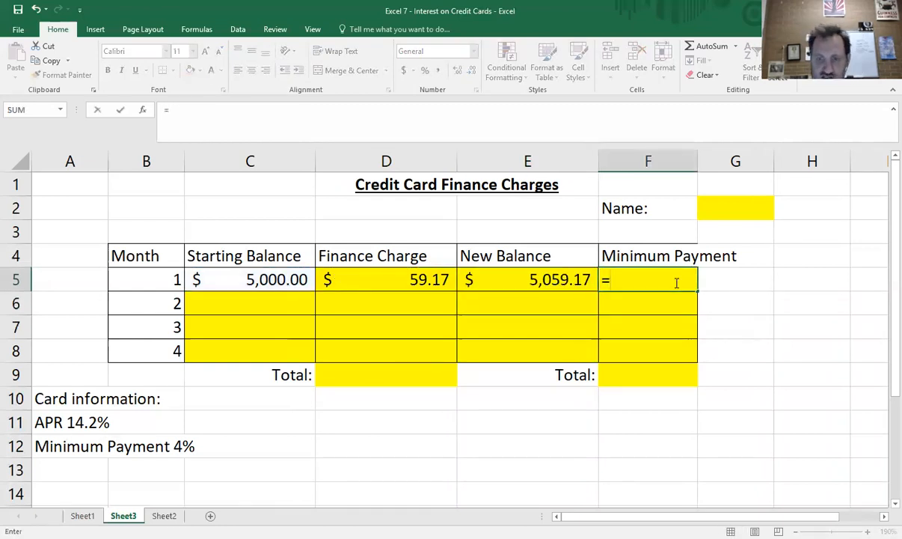
click(544, 281)
text(*)
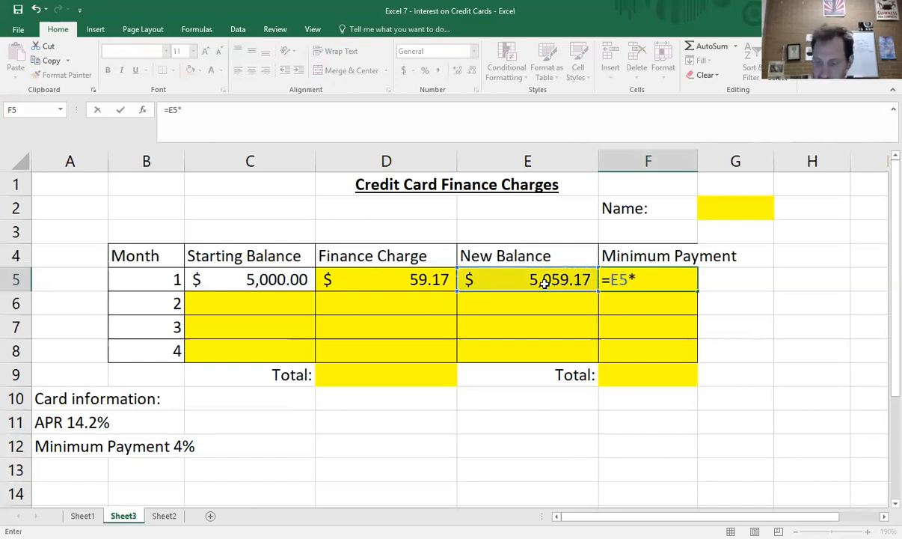
text(.04)
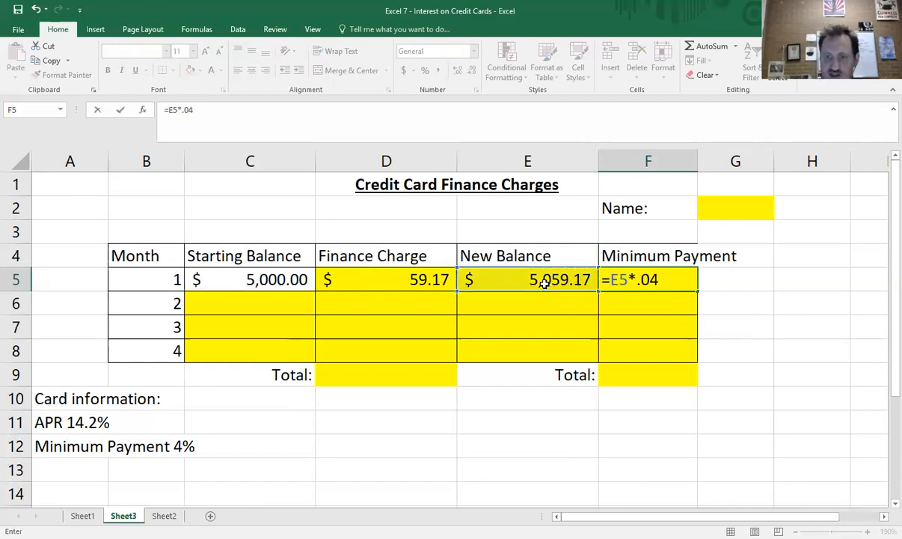
key(Return)
Calculate the month 2 starting balance in C6 as the month 1 new balance minus the payment, =E5-F5
click(249, 306)
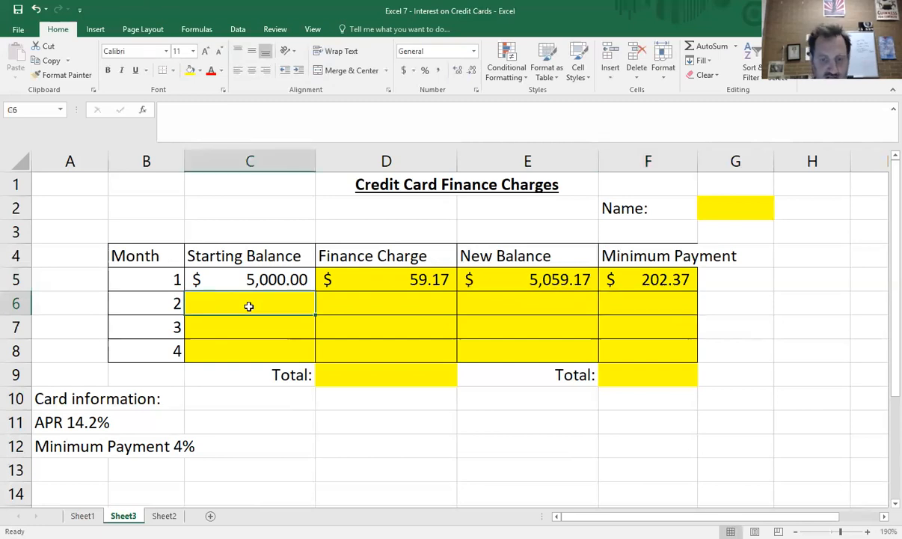
text(=)
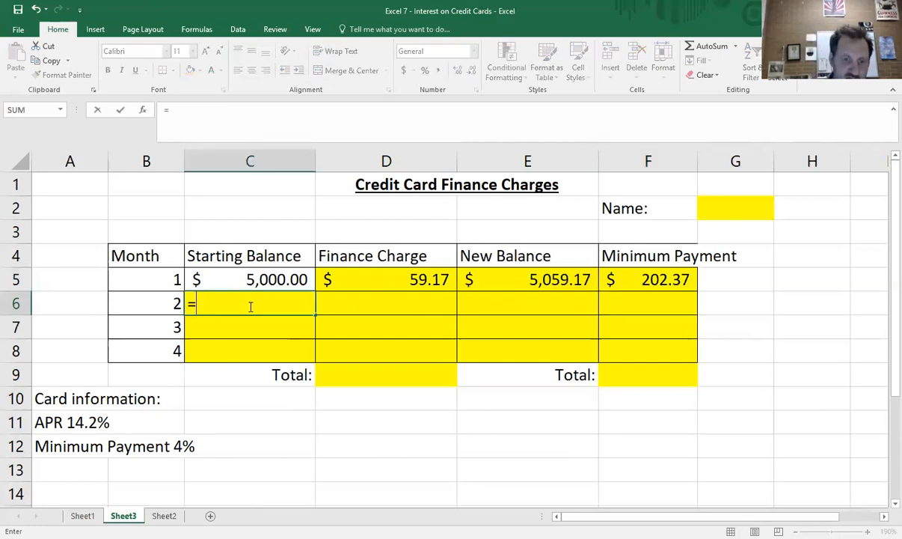
click(539, 280)
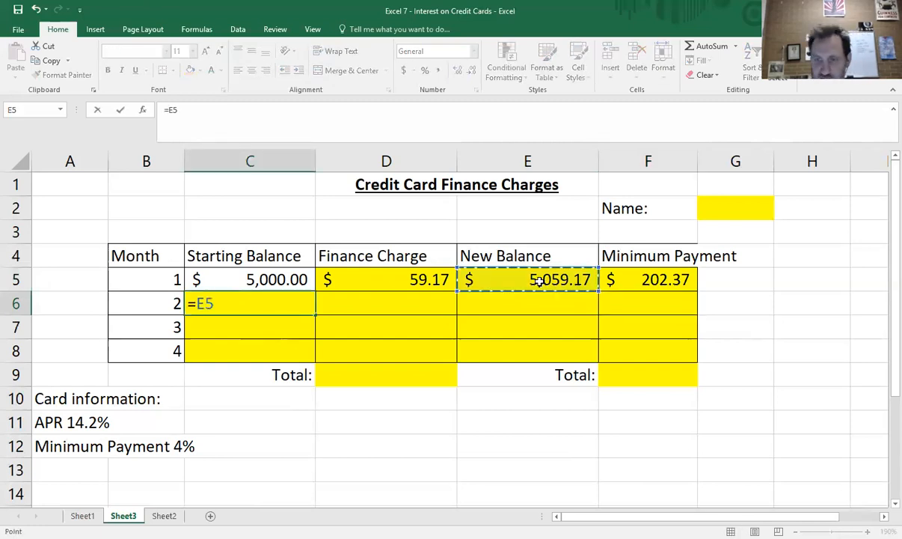
text(-)
click(676, 283)
key(Return)
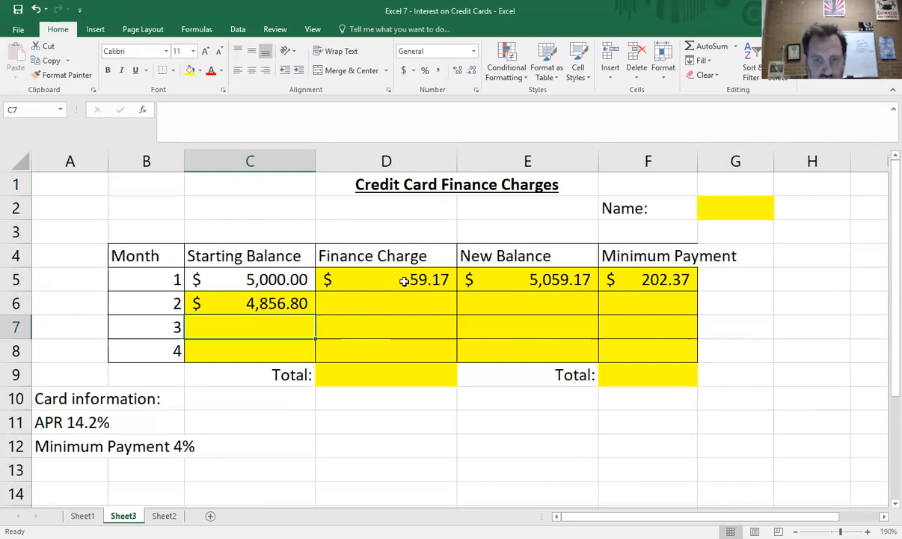
Fill the month 1 finance charge, new balance and minimum payment formulas in D5, E5 and F5 down to row 6
click(444, 286)
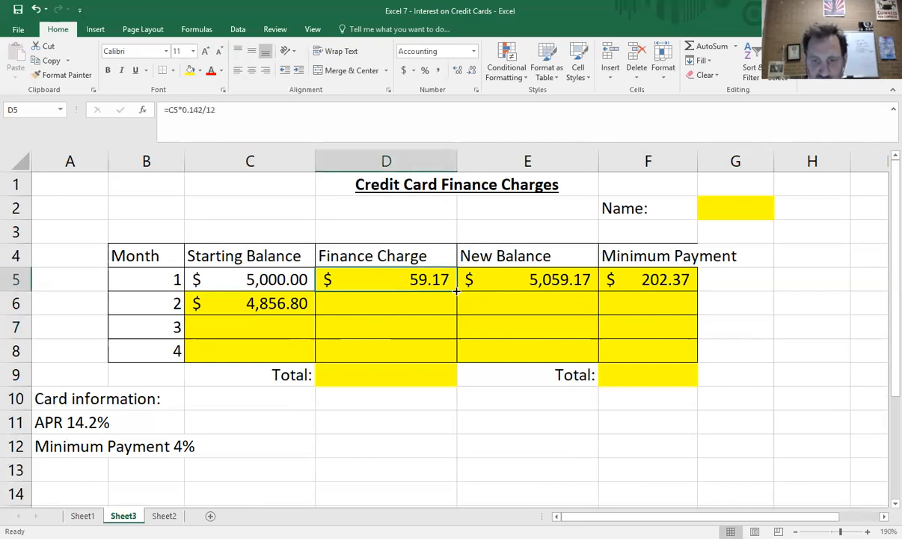
drag(456, 308, 460, 312)
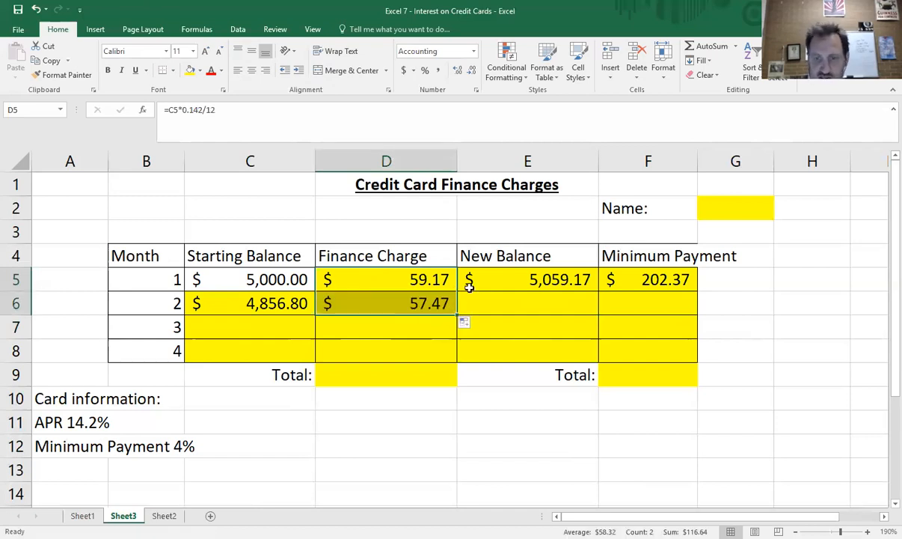
click(593, 289)
mouse_move(597, 292)
mouse_down()
mouse_move(598, 318)
mouse_move(599, 311)
mouse_up()
click(656, 281)
drag(697, 291, 693, 308)
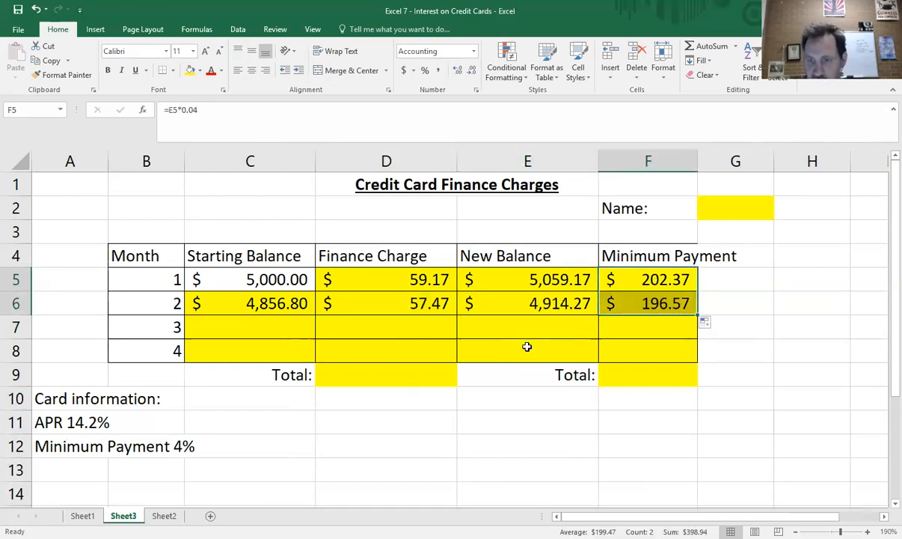
Fill the month 2 formulas in C6:F6 down through row 8 to complete months 3 and 4
drag(262, 307, 635, 303)
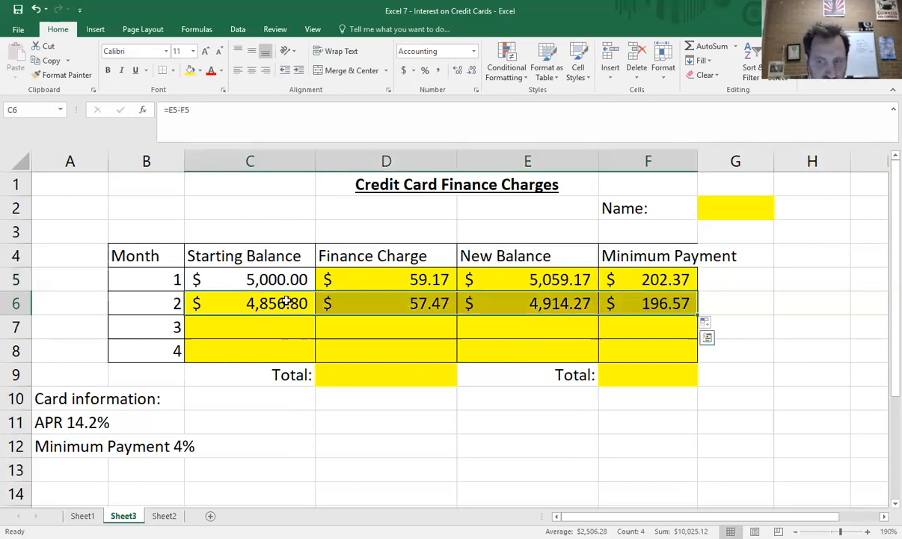
click(281, 320)
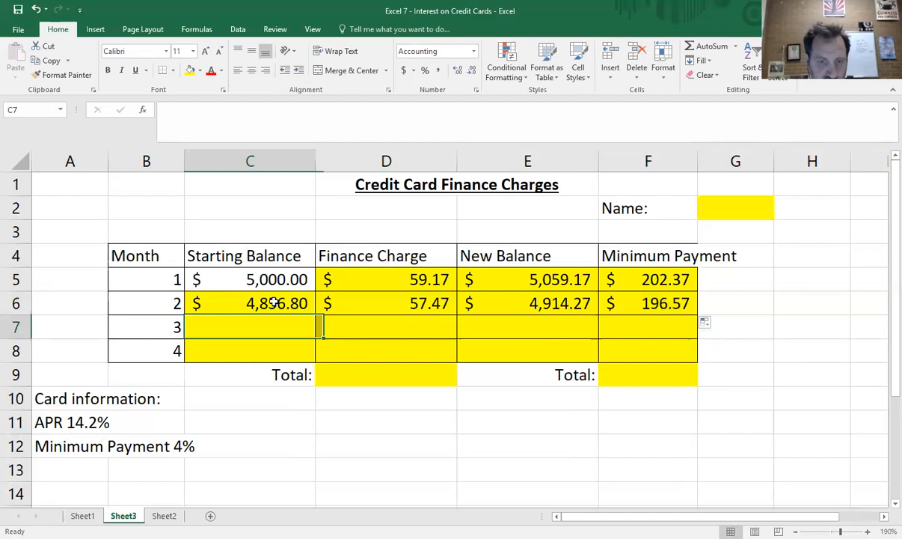
click(274, 302)
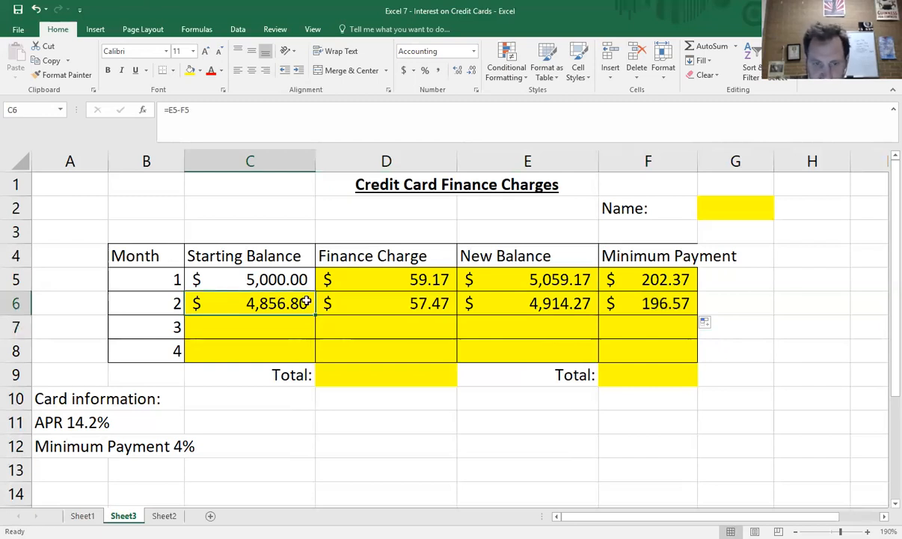
drag(388, 300, 694, 364)
click(371, 461)
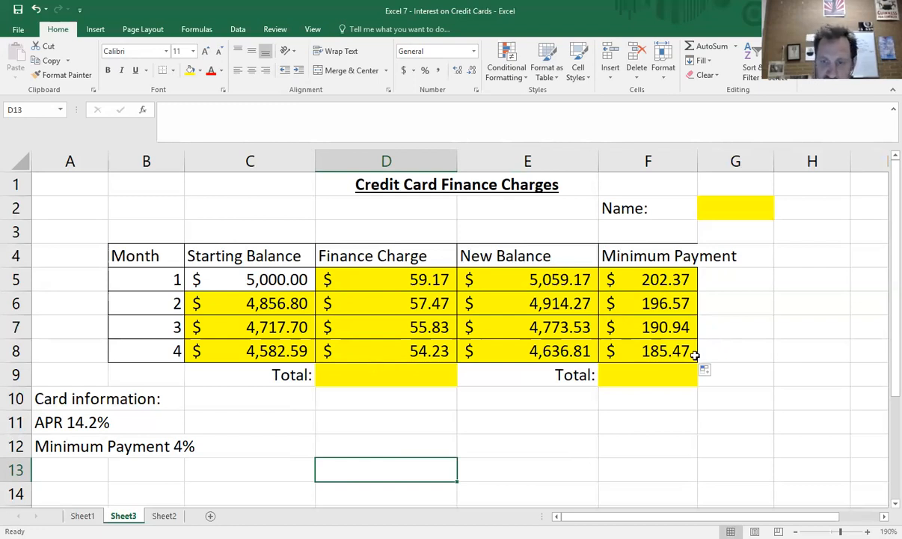
Read instruction 4 about larger minimum payments on Sheet1 and look at the blank Sheet2 intended for that table
click(649, 391)
key(Up)
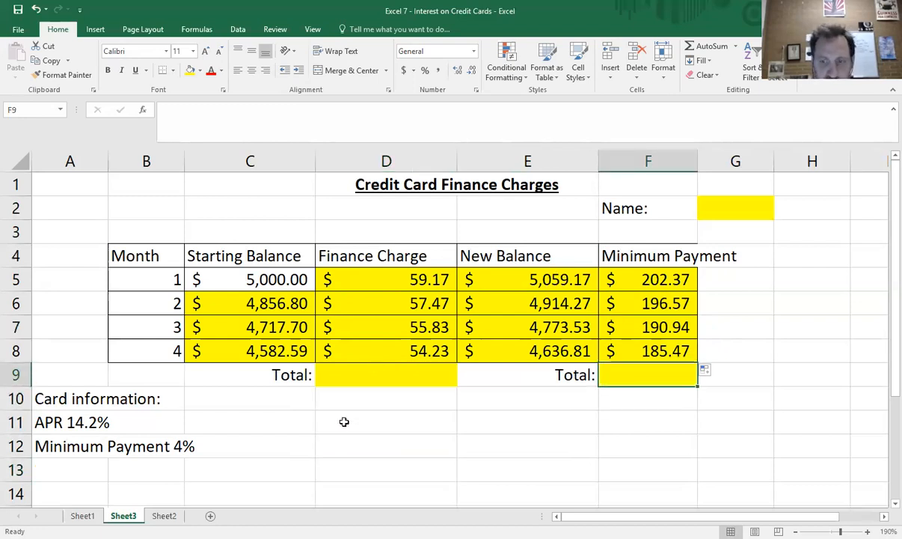
click(319, 416)
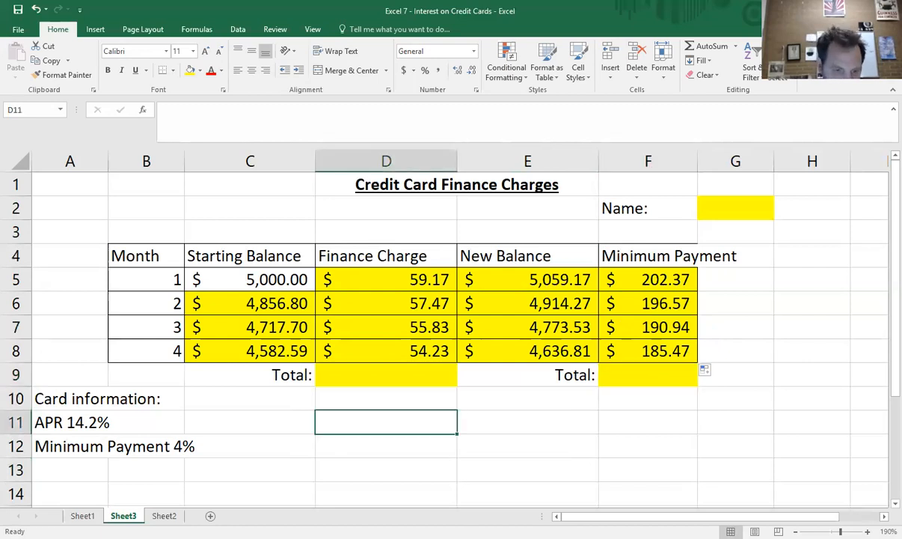
key(ctrl+Page_Up)
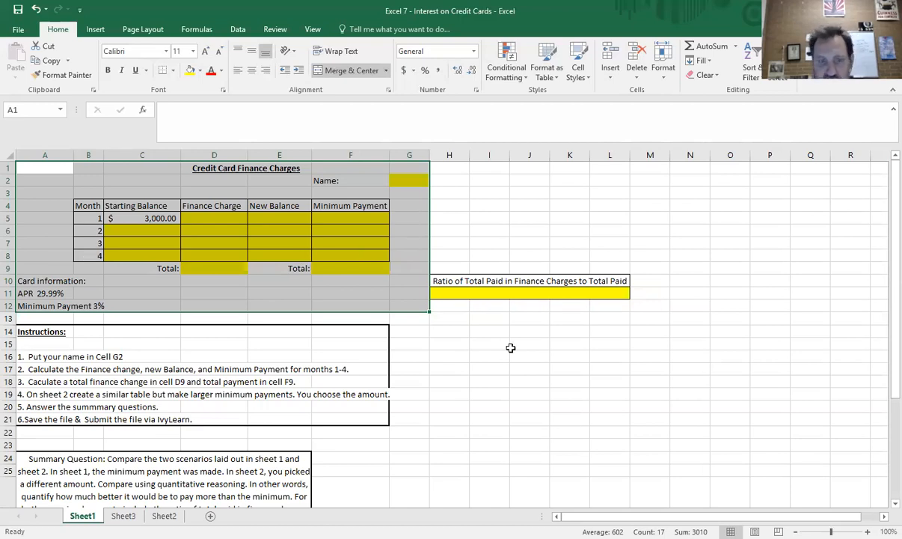
click(52, 394)
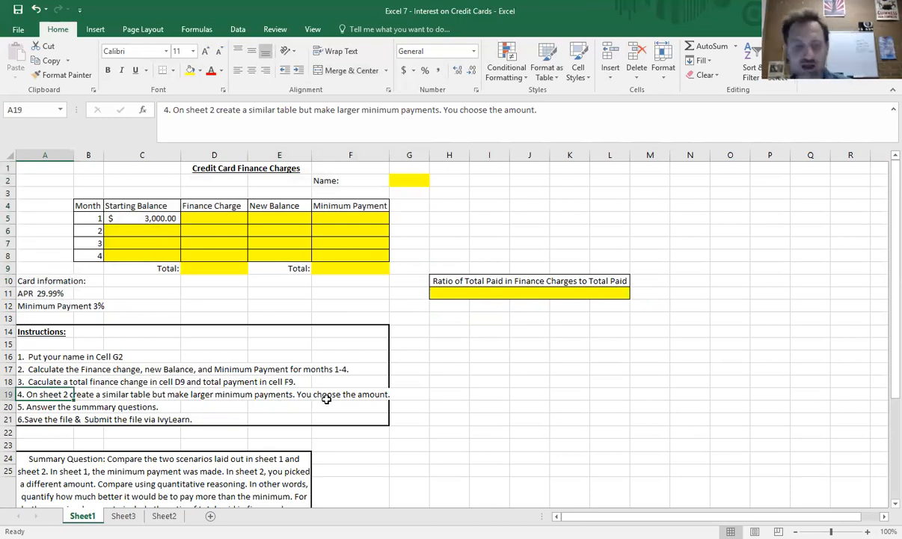
click(164, 515)
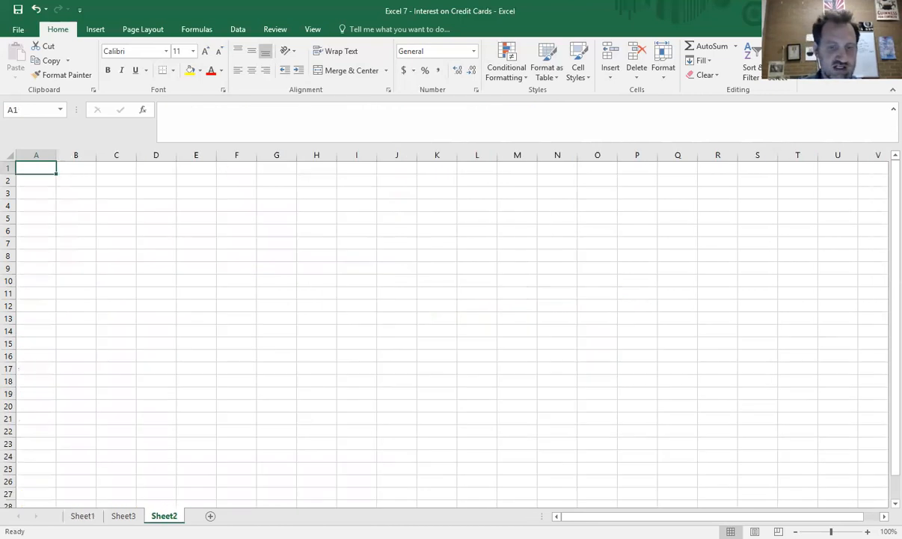
On Sheet3, replace the minimum payments for months 1 to 4 in F5:F8 with a fixed 300 each
key(ctrl+Page_Up)
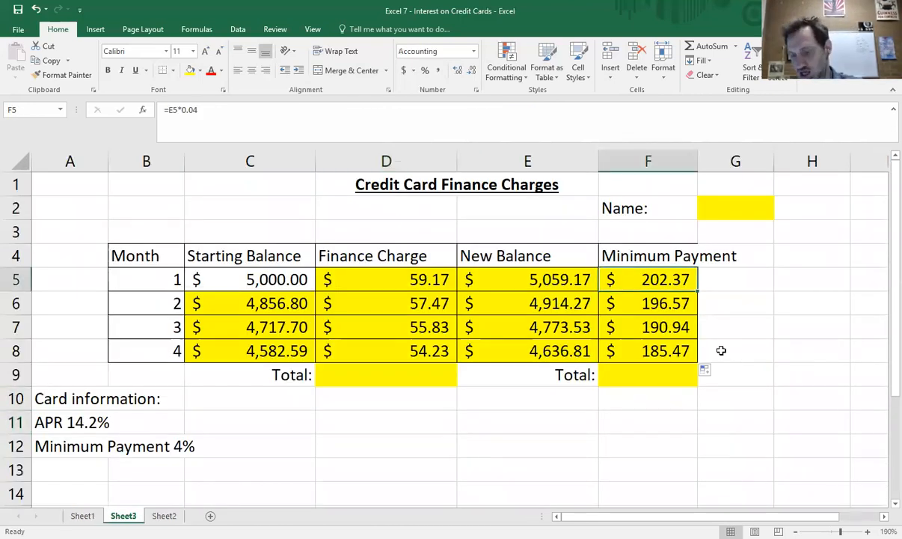
text(300)
key(Return)
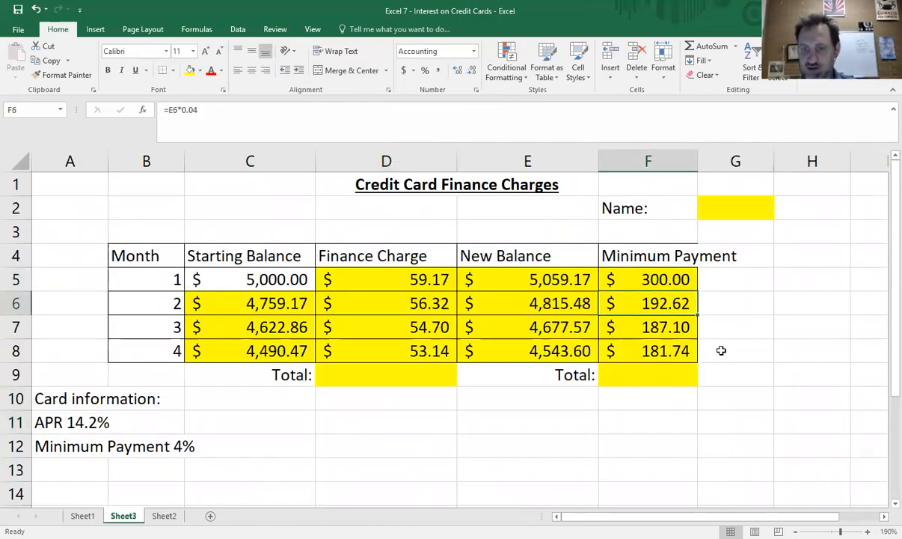
text(300)
key(Return)
text(300)
key(Return)
text(3)
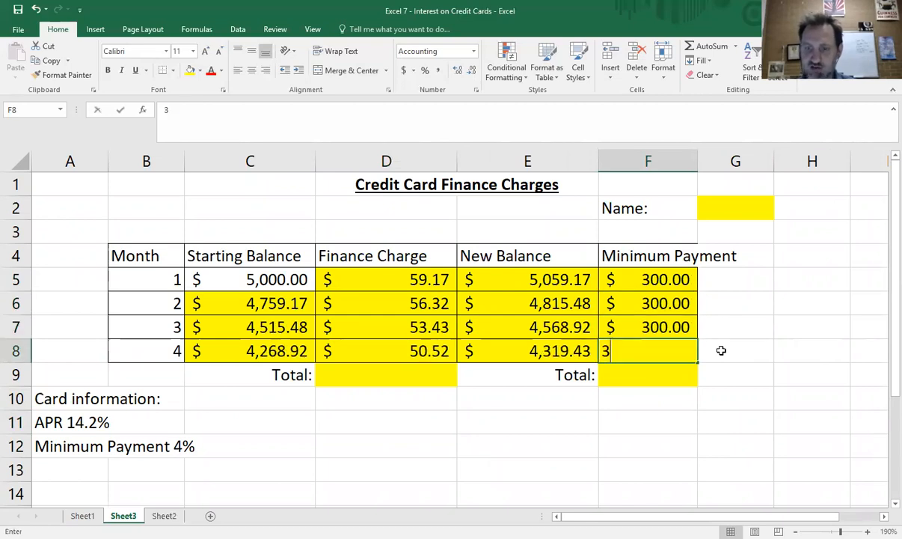
text(00)
key(Return)
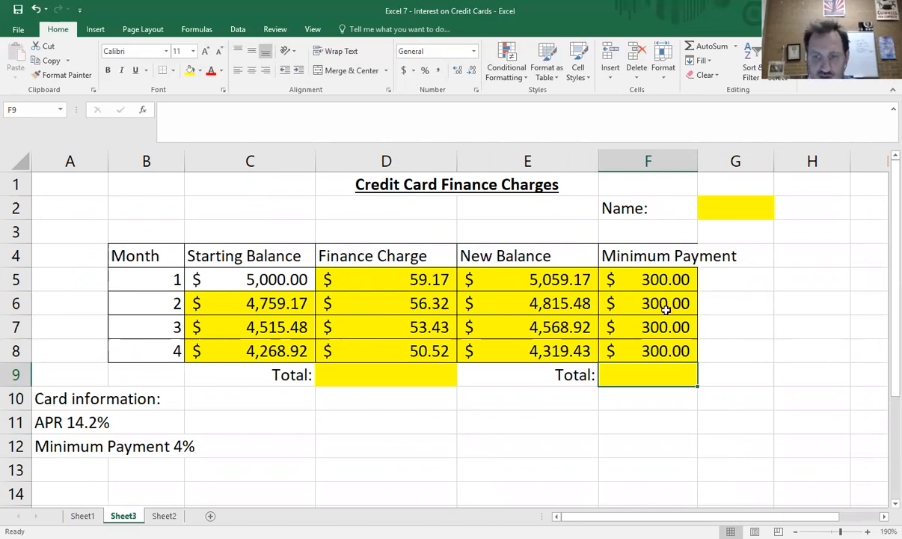
Compare the monthly payments in F5:F8 on Sheet3 with the minimum payment rate in the card information on Sheet1
key(Up)
key(Up)
key(Up)
key(Up)
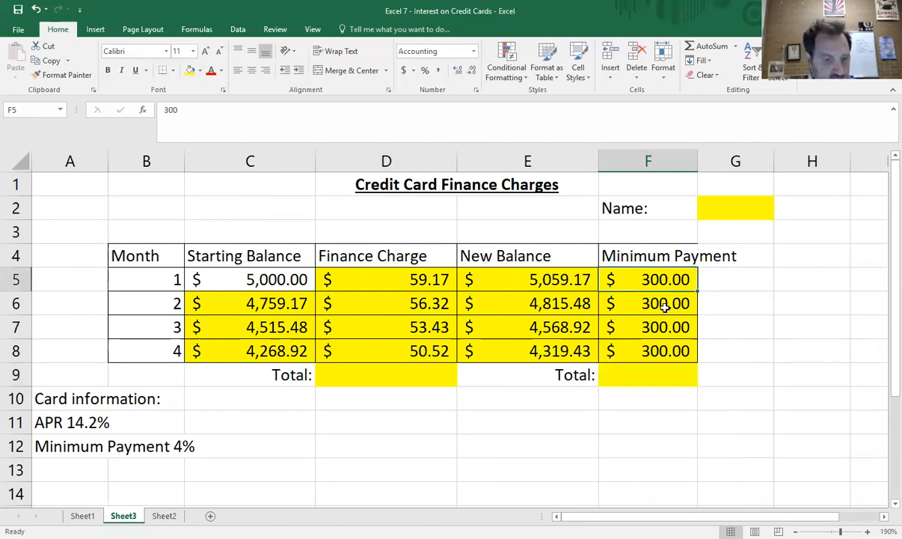
click(82, 516)
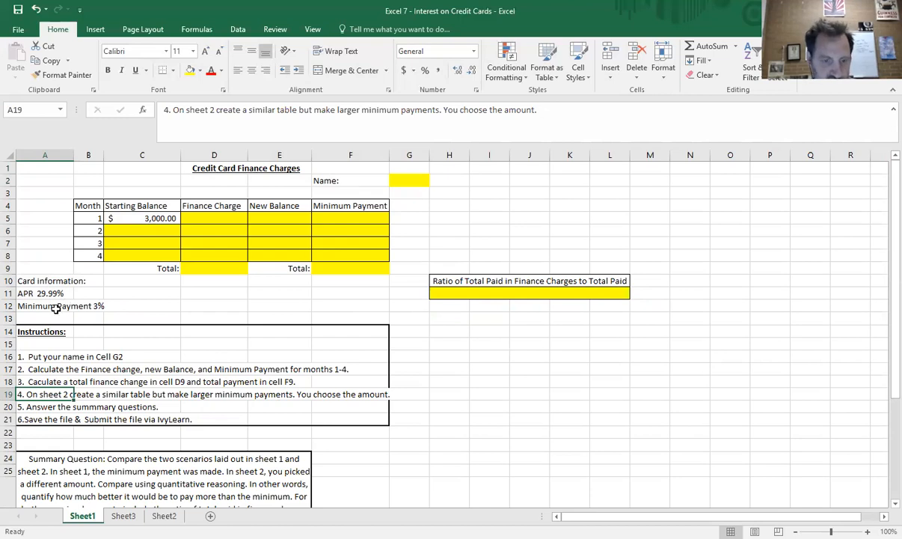
click(56, 307)
key(ctrl+Page_Down)
key(ctrl+Page_Down)
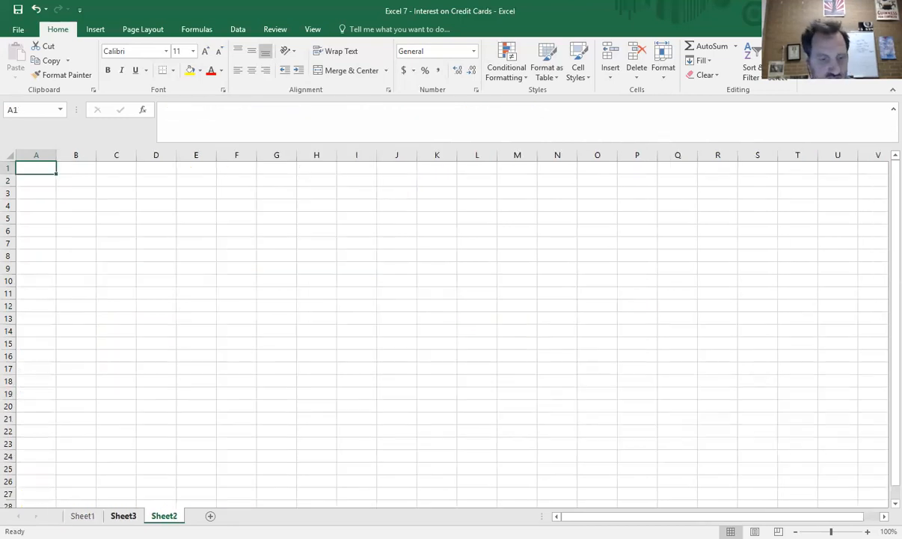
key(ctrl+Page_Up)
key(Down)
key(Down)
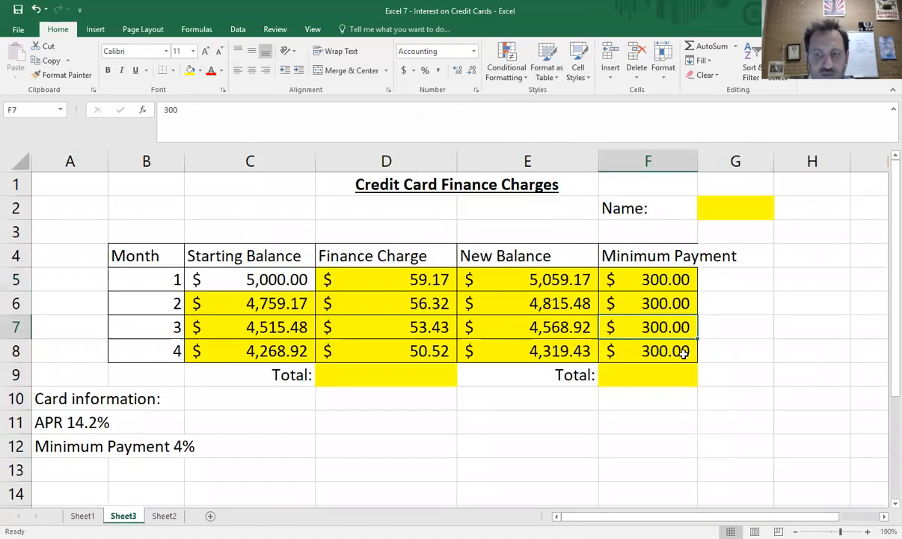
key(Down)
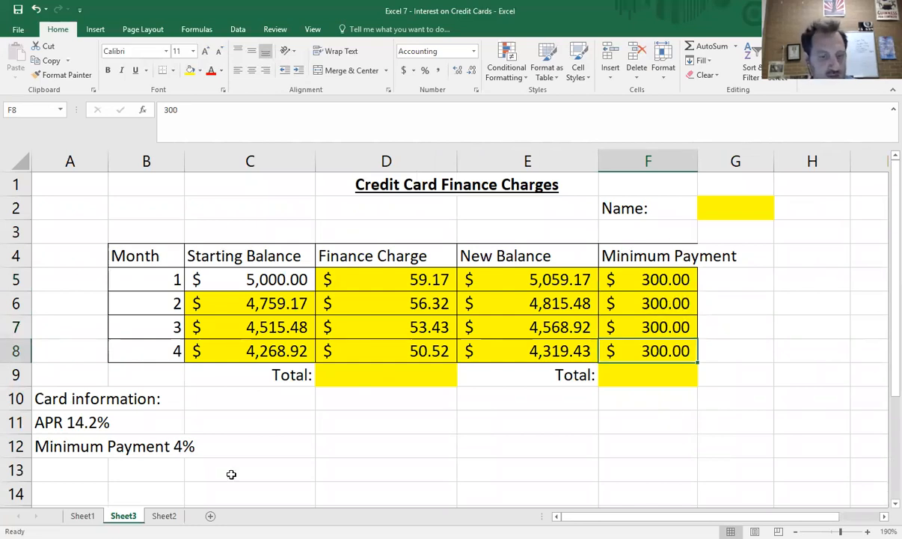
In the summary question on Sheet1, colour the phrases "total paid in finance charges" and "total paid" red
key(ctrl+Page_Up)
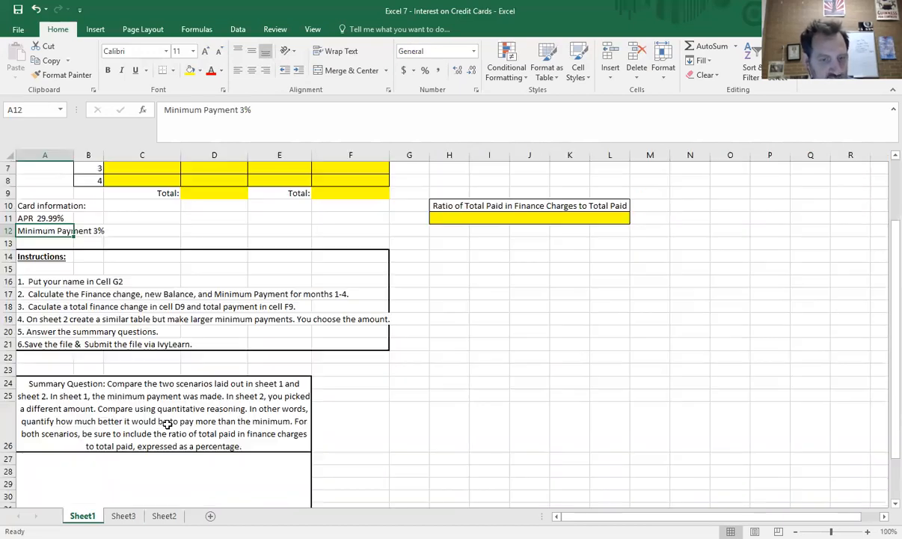
click(239, 446)
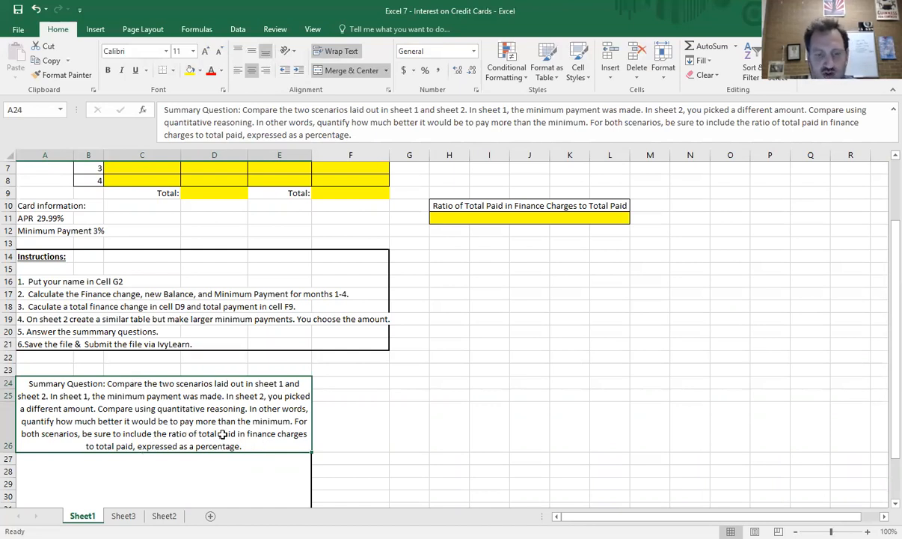
double_click(277, 433)
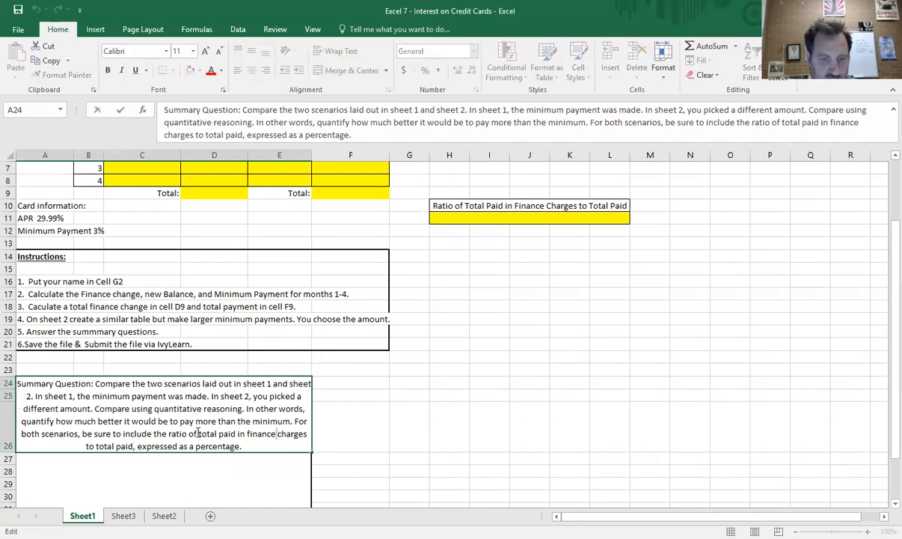
click(198, 434)
shift+click(307, 434)
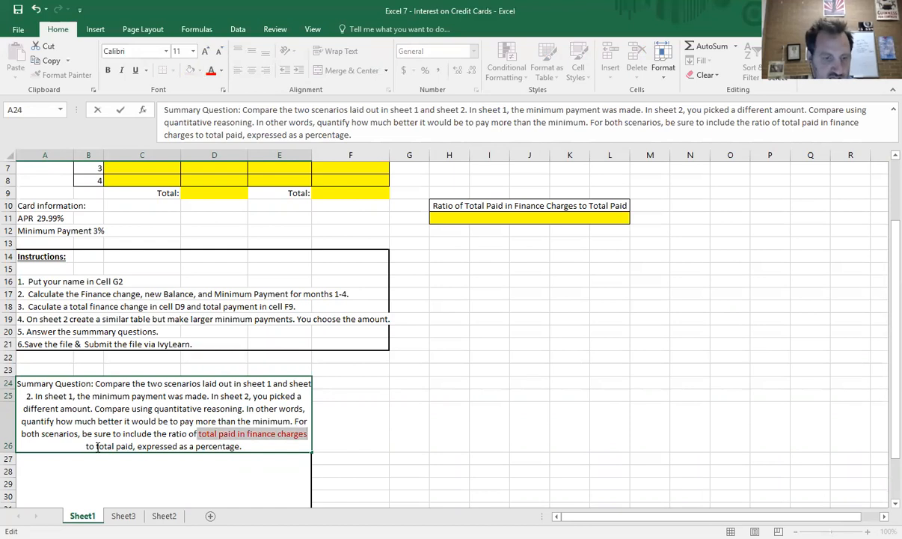
drag(96, 447, 132, 447)
click(208, 71)
click(214, 479)
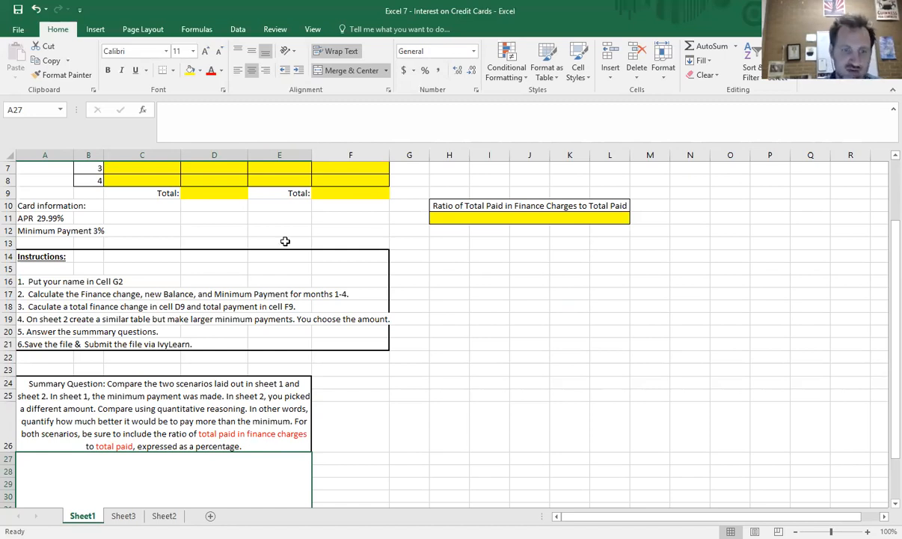
Review the finance charge table, the ratio cell, the instructions and the summary question with its answer area on Sheet1
scroll(411, 239, up, 2)
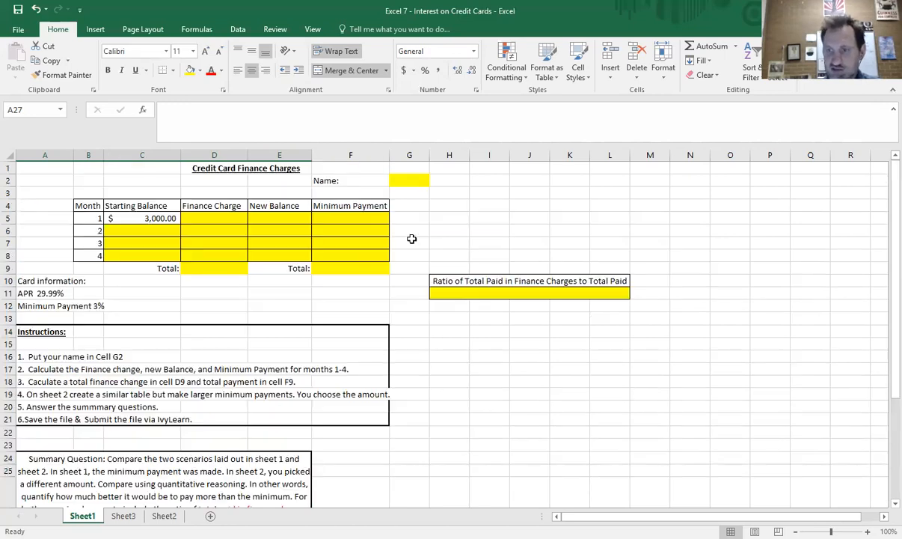
click(346, 443)
scroll(368, 452, down, 3)
scroll(374, 452, down, 1)
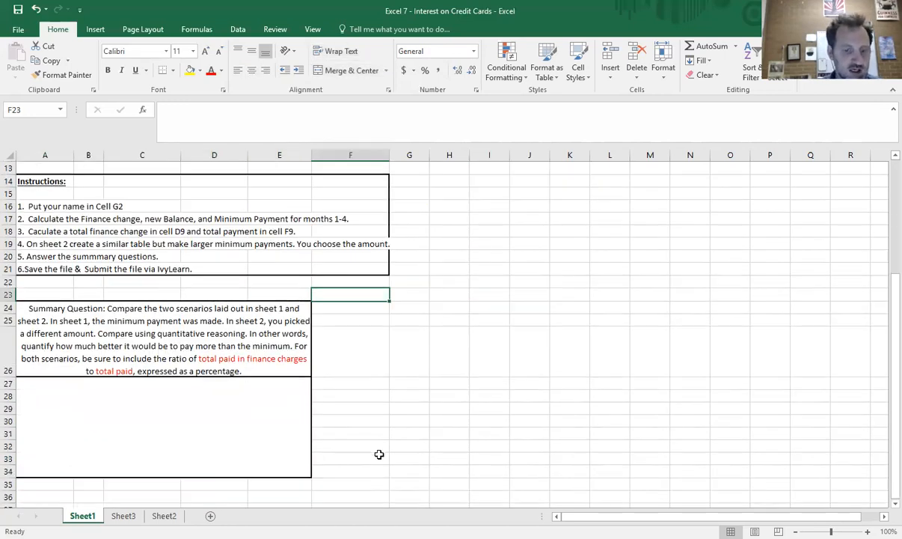
scroll(383, 452, up, 3)
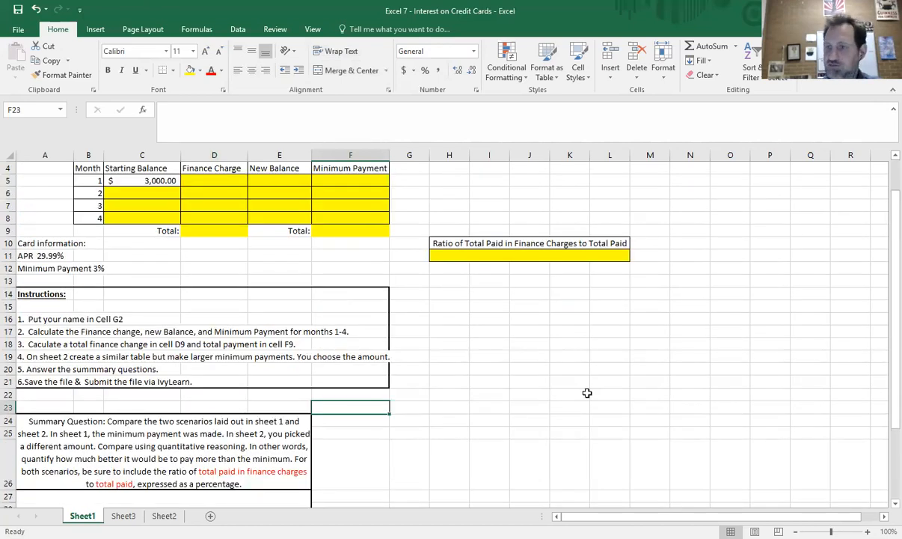
scroll(588, 392, up, 1)
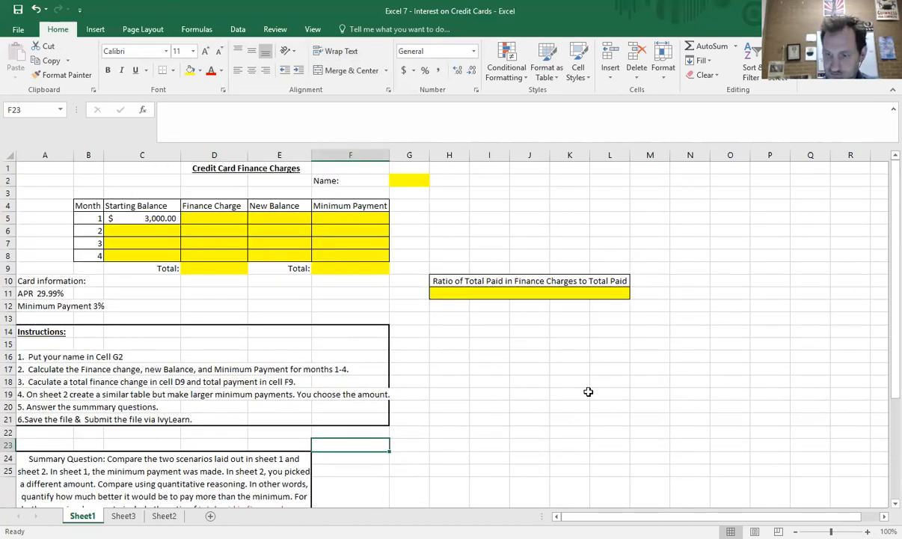